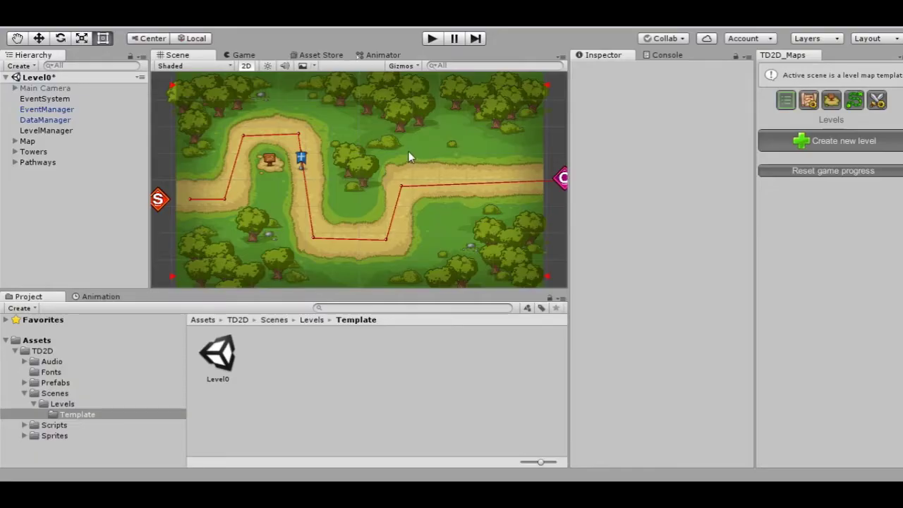
# Step: Open the TD2D Units window and dock it beside TD2D_Maps
pyautogui.click(203, 27)
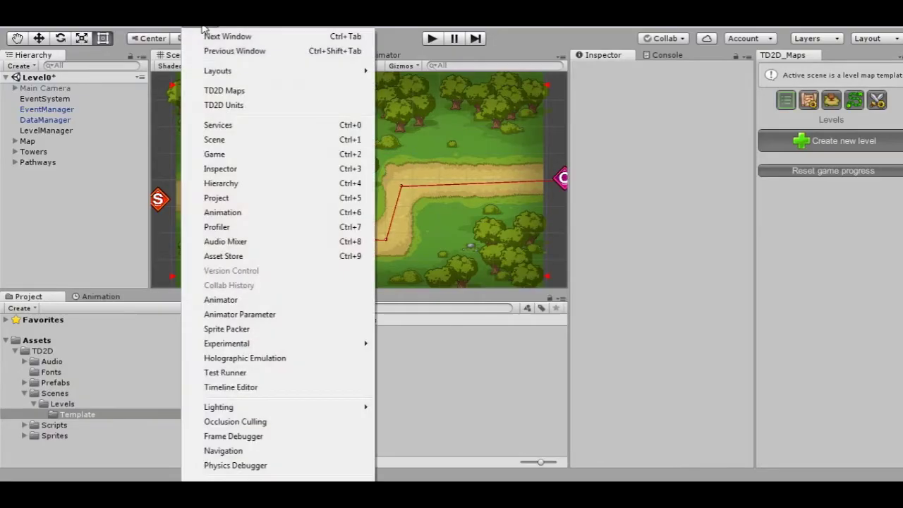
pyautogui.click(230, 105)
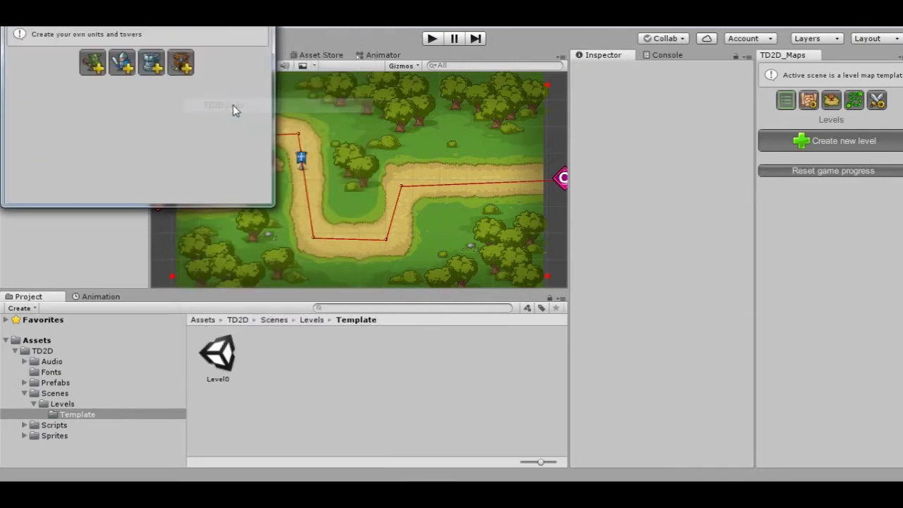
pyautogui.moveTo(61, 41); pyautogui.dragTo(847, 57)
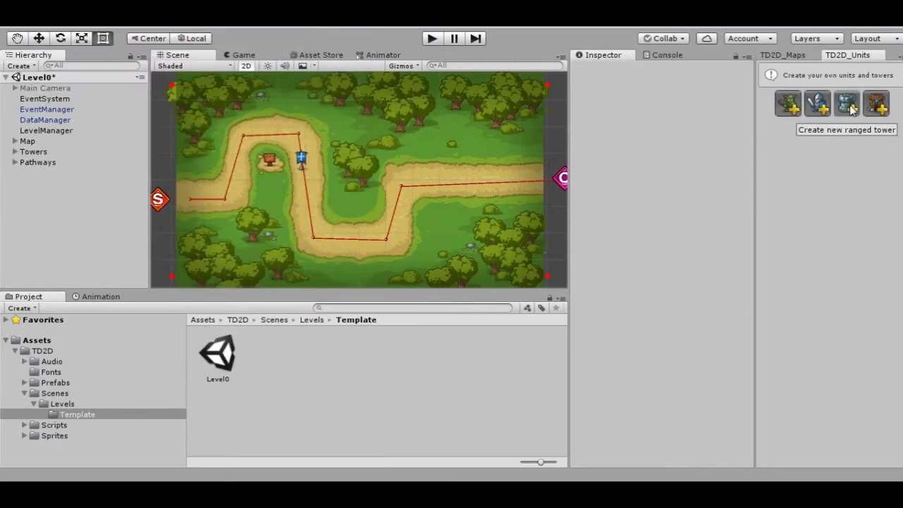
# Step: Create a new ranged tower on the Level0 map, zoom onto it, and expand its Tower object
pyautogui.click(849, 105)
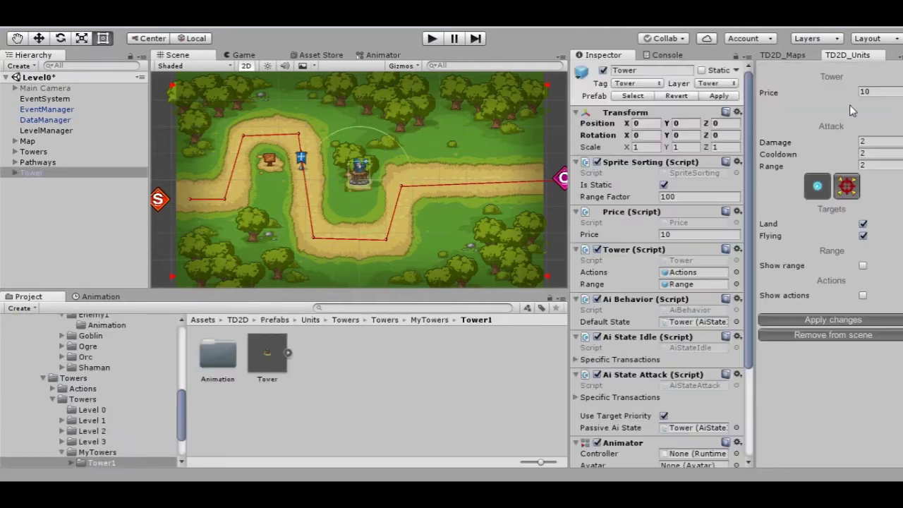
pyautogui.scroll(5, 416, 187)
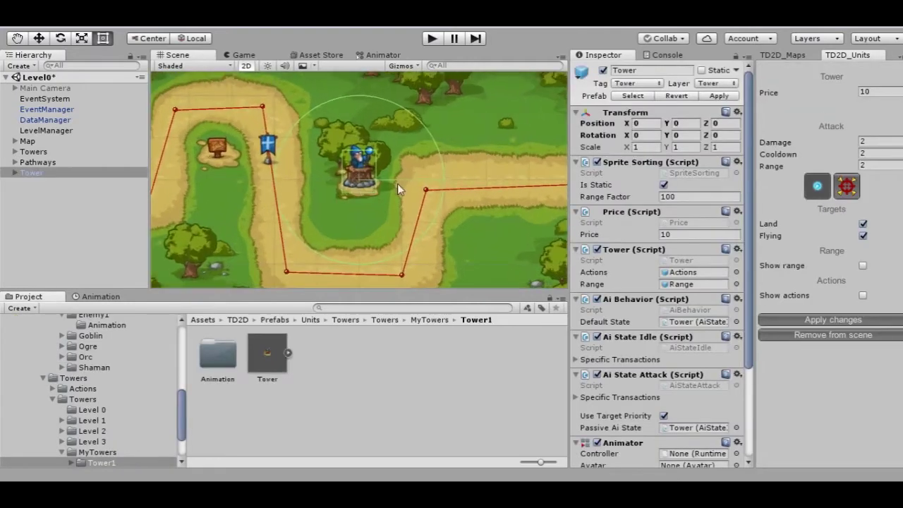
pyautogui.scroll(2, 411, 188)
pyautogui.scroll(-2, 411, 188)
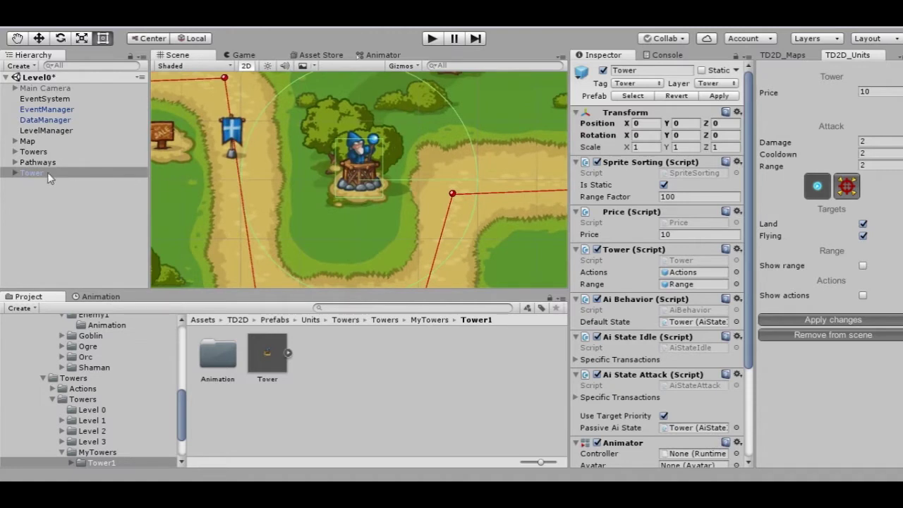
pyautogui.click(15, 173)
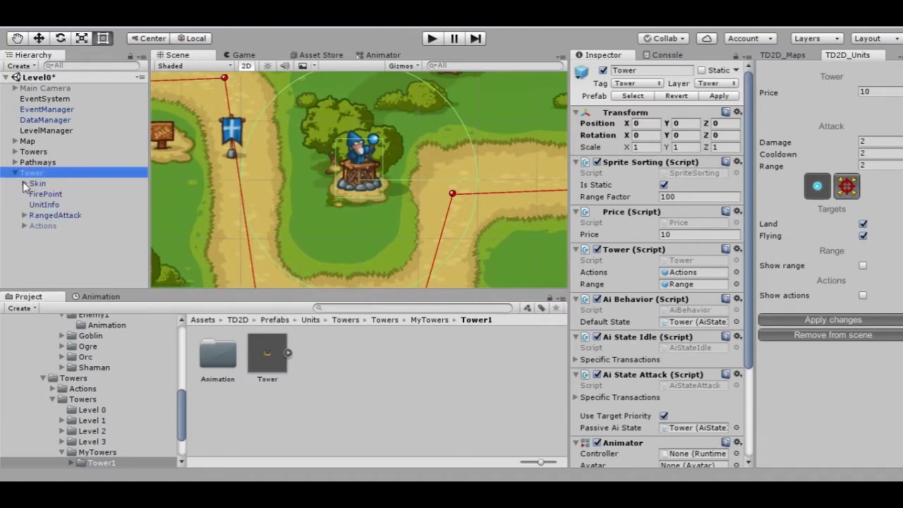
# Step: Reveal Skin's Floor, Body and Top parts, select Floor, and browse sprites for its Sprite field
pyautogui.click(24, 183)
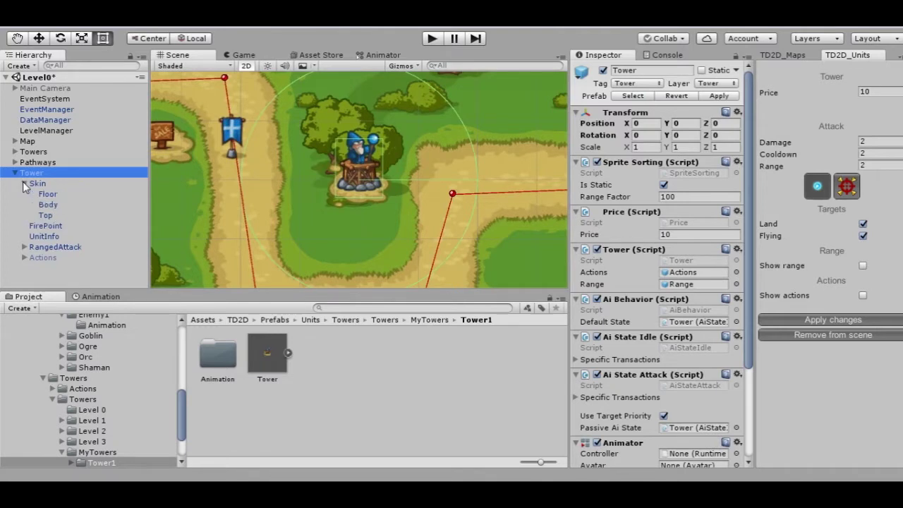
pyautogui.click(40, 186)
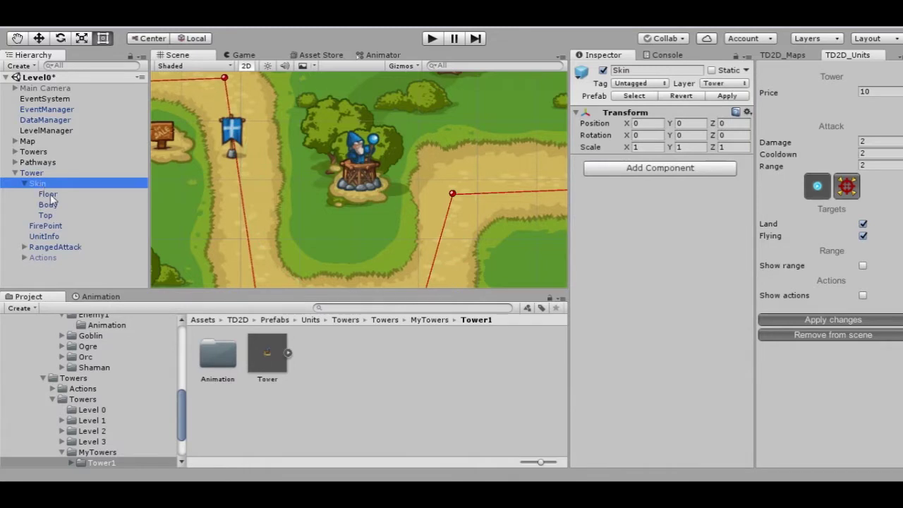
pyautogui.click(48, 195)
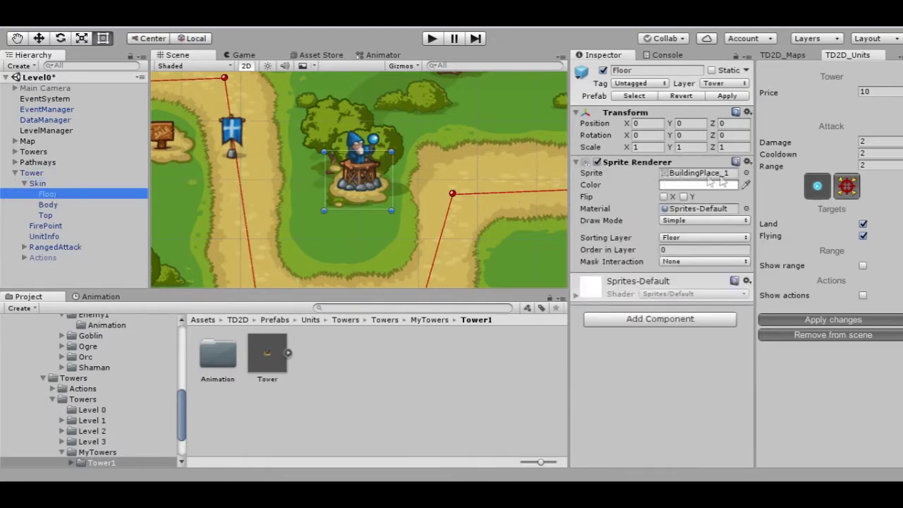
pyautogui.click(746, 173)
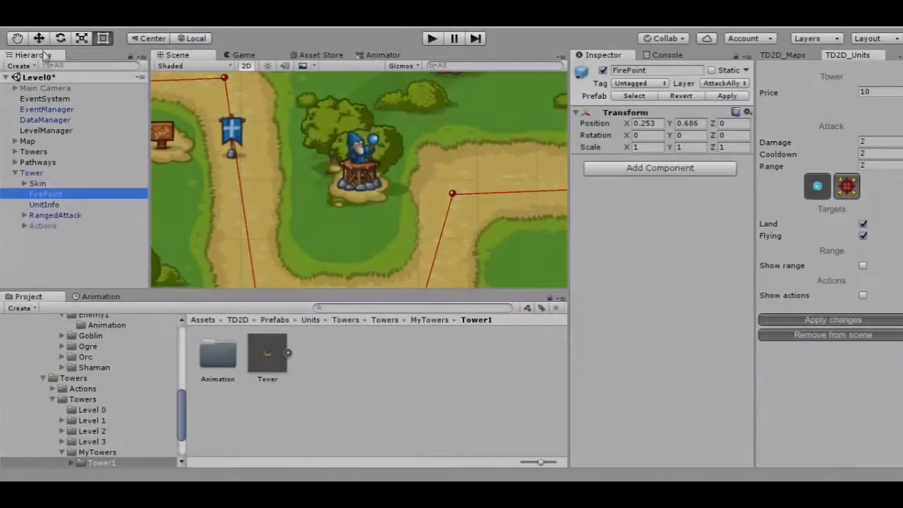
# Step: Move the FirePoint right from X 0.253 to 0.26, then select UnitInfo
pyautogui.click(38, 38)
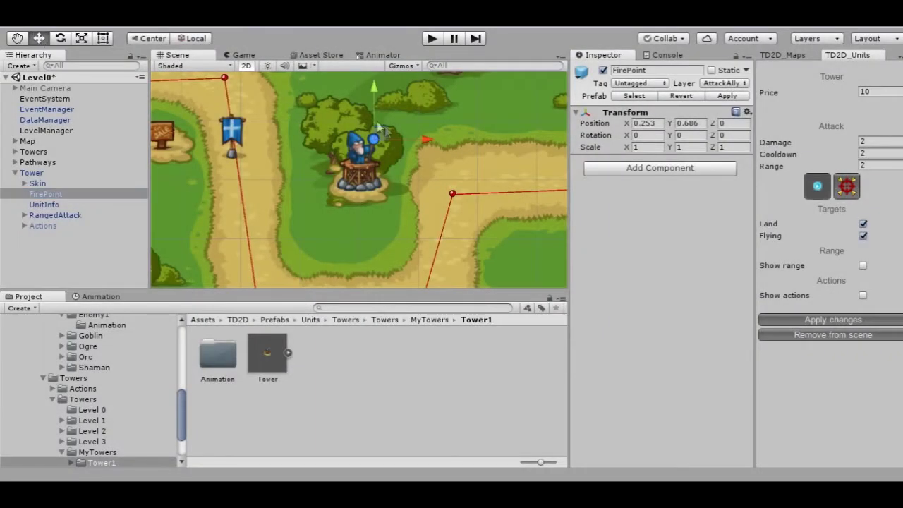
pyautogui.scroll(5, 379, 127)
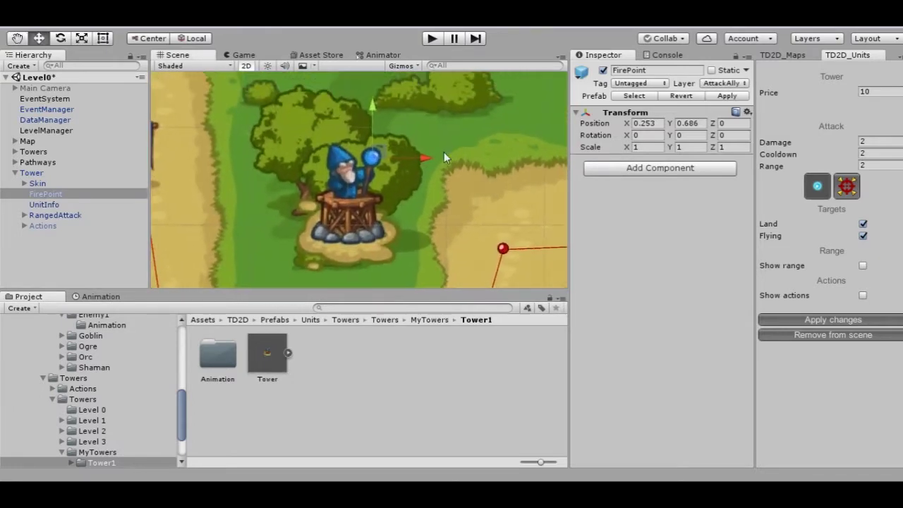
pyautogui.moveTo(381, 160); pyautogui.dragTo(383, 161)
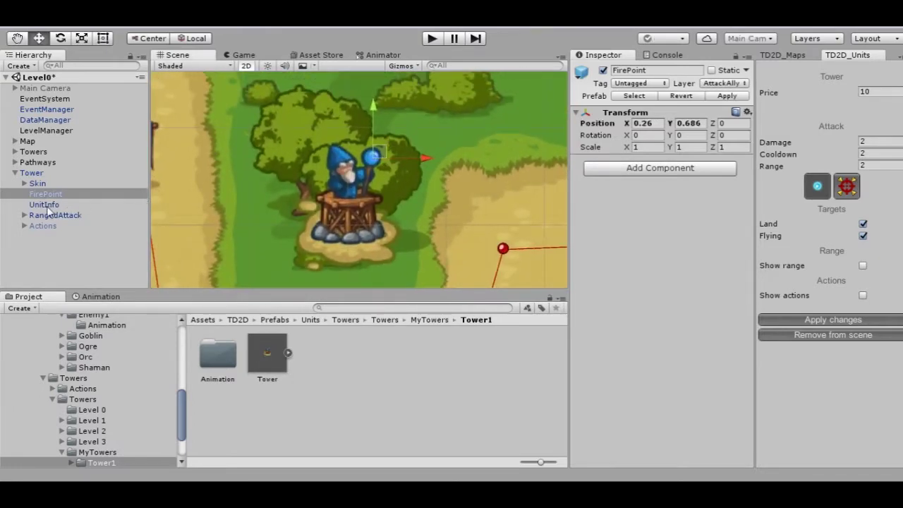
pyautogui.click(48, 205)
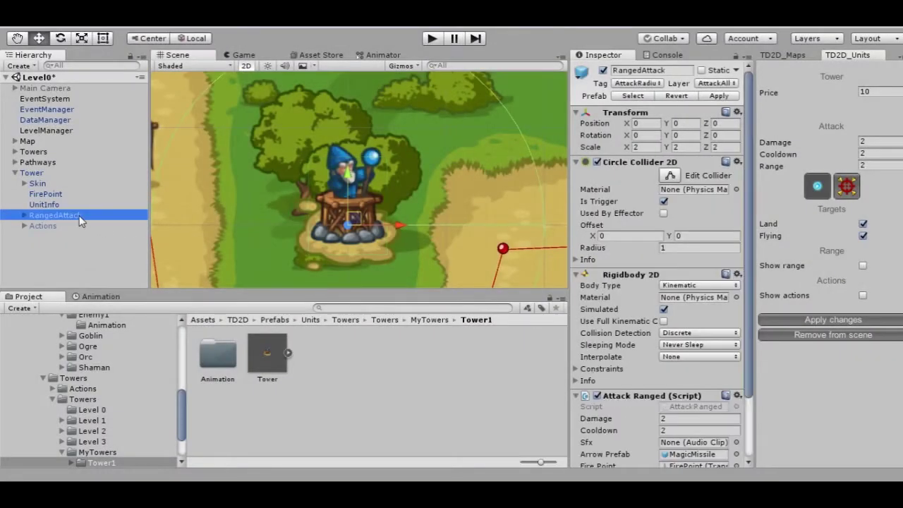
# Step: Expand RangedAttack to show its Range child and pan the view around the tower
pyautogui.scroll(-2, 292, 215)
pyautogui.scroll(-2, 292, 214)
pyautogui.click(25, 215)
pyautogui.scroll(-2, 270, 220)
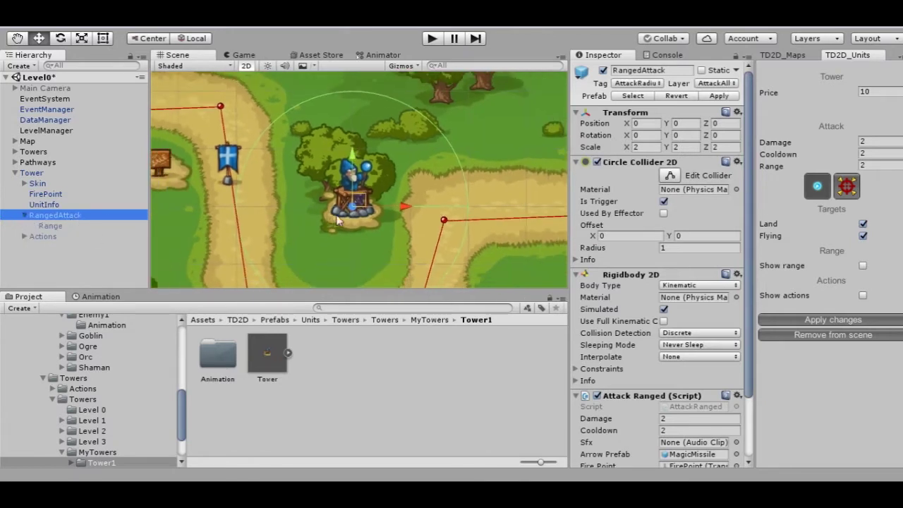
pyautogui.moveTo(351, 216)
pyautogui.mouseDown(button='middle')
pyautogui.moveTo(354, 191)
pyautogui.moveTo(349, 200)
pyautogui.mouseUp(button='middle')
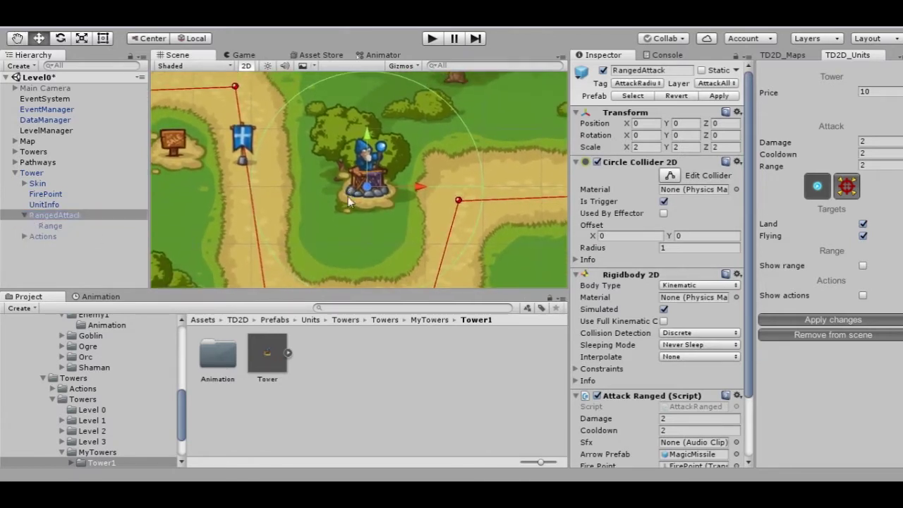
pyautogui.scroll(-5, 663, 235)
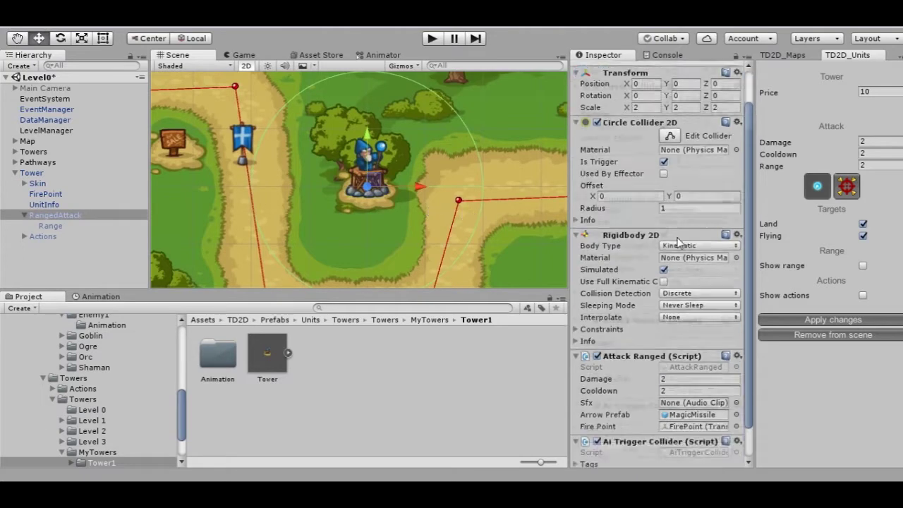
# Step: Preview the sell action ring by toggling Actions on and off, then collapse the foldouts and select Tower
pyautogui.click(57, 239)
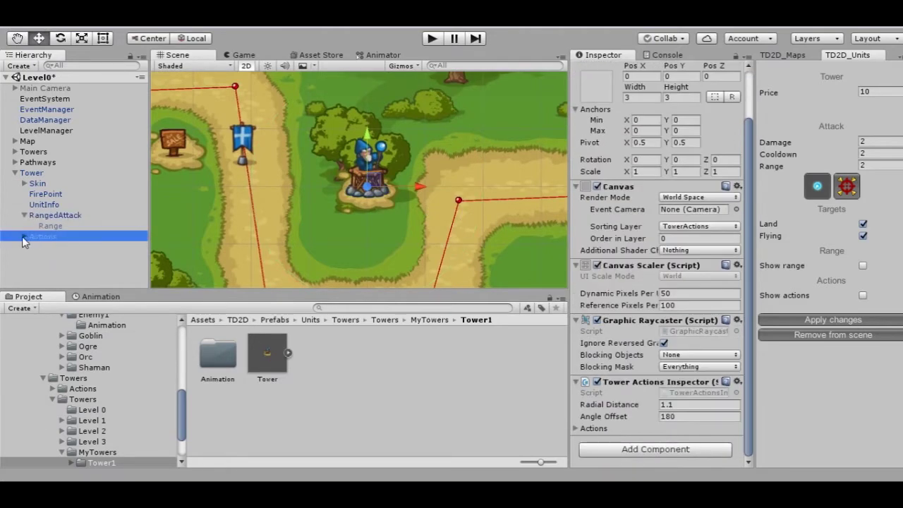
pyautogui.click(24, 237)
pyautogui.scroll(-2, 524, 129)
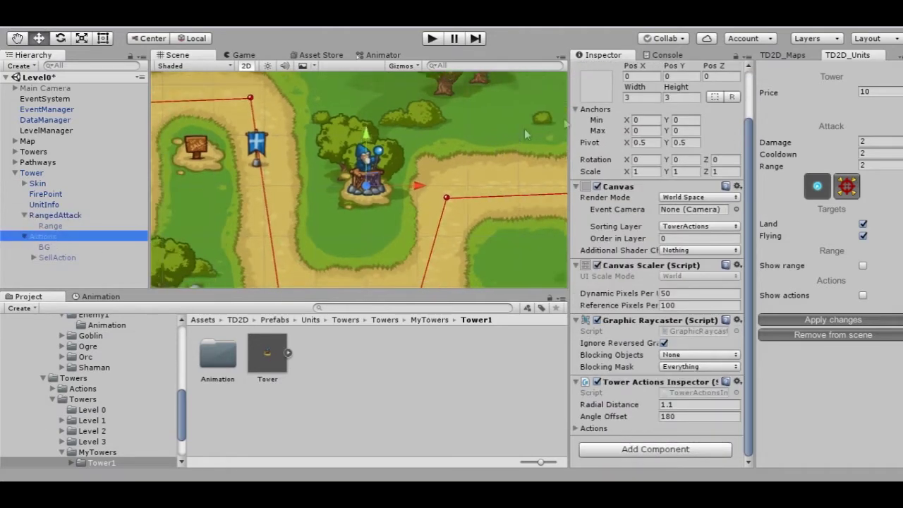
pyautogui.scroll(3, 612, 129)
pyautogui.click(603, 70)
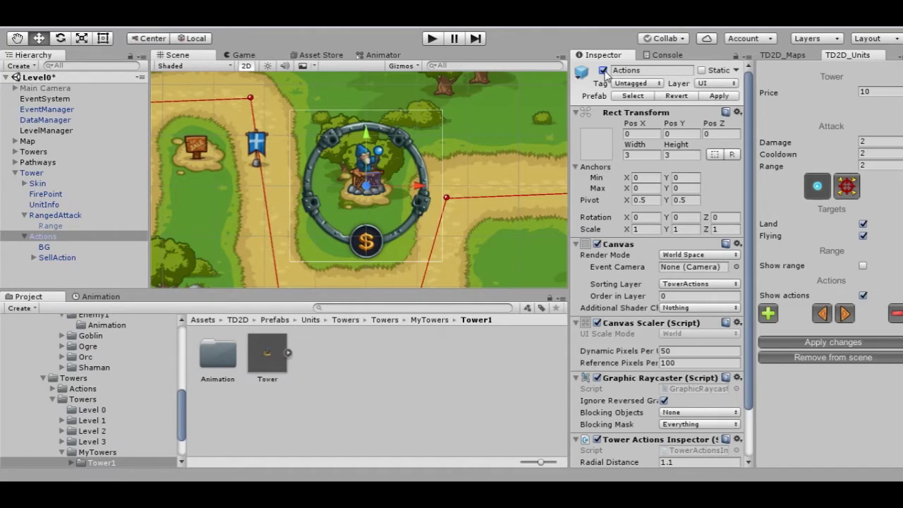
pyautogui.click(603, 70)
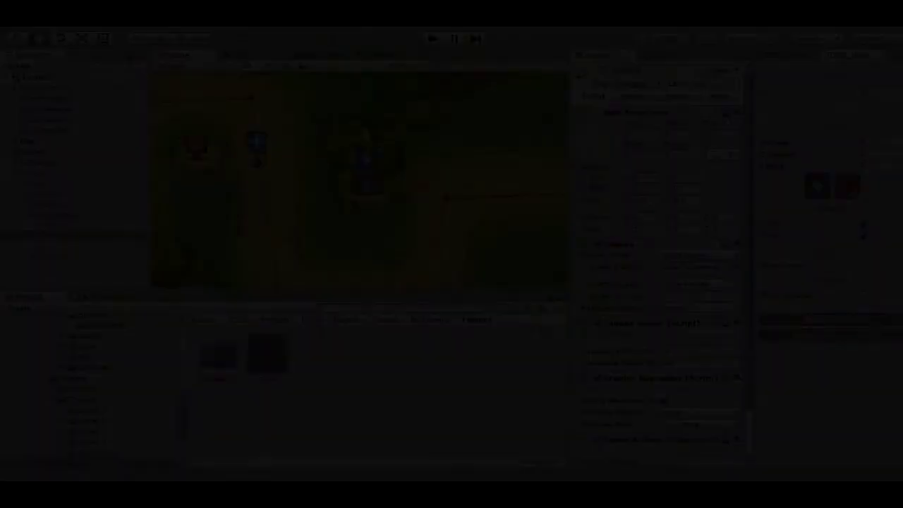
pyautogui.click(23, 237)
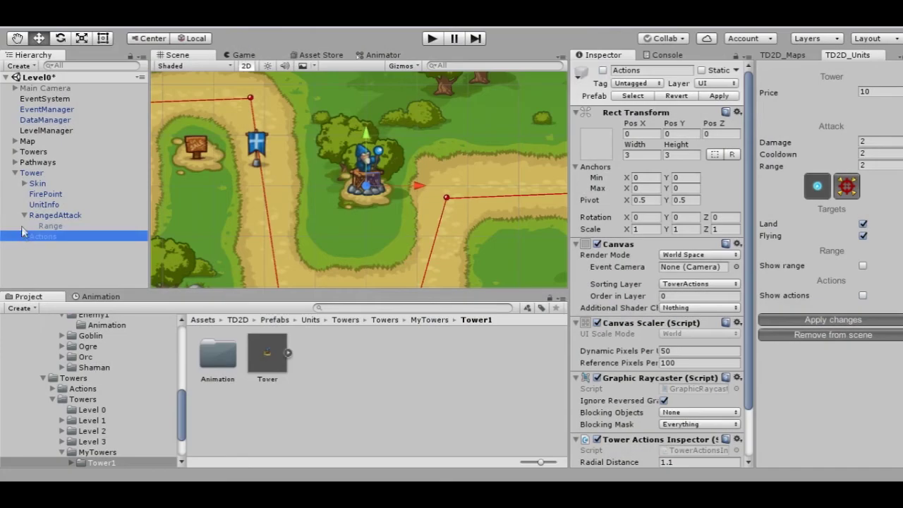
pyautogui.click(23, 215)
pyautogui.click(31, 174)
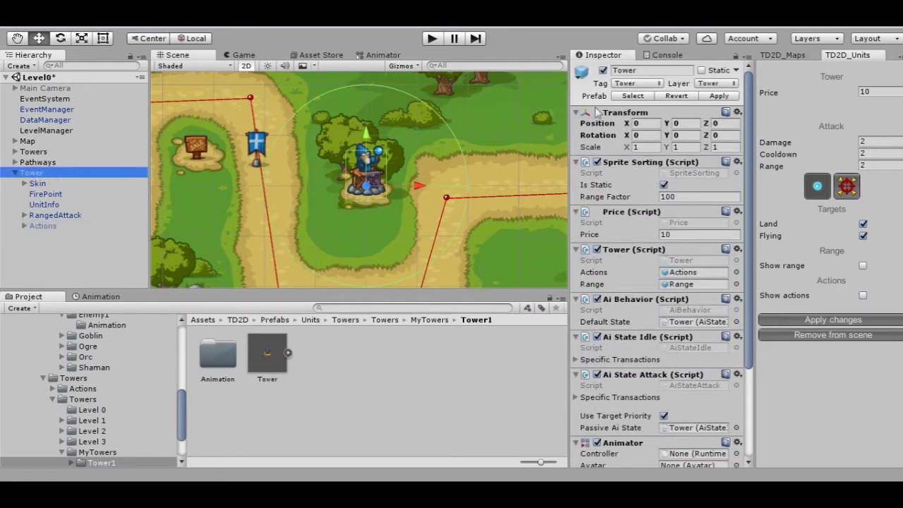
# Step: Set the tower's attack Range to 2.5 in TD2D_Units
pyautogui.click(868, 92)
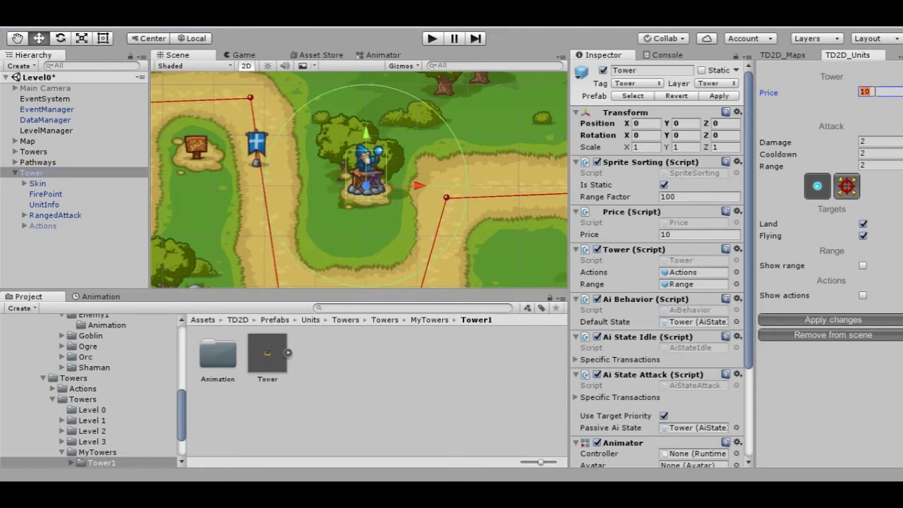
pyautogui.click(871, 141)
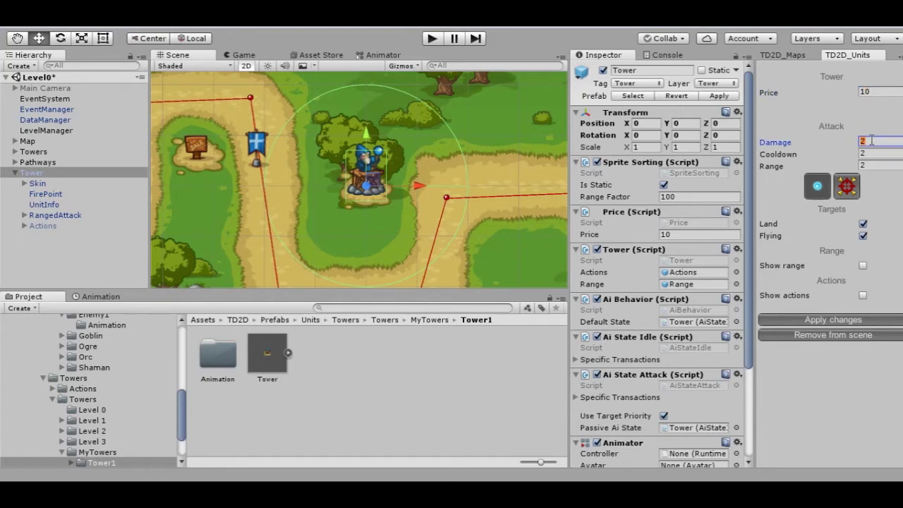
pyautogui.click(872, 154)
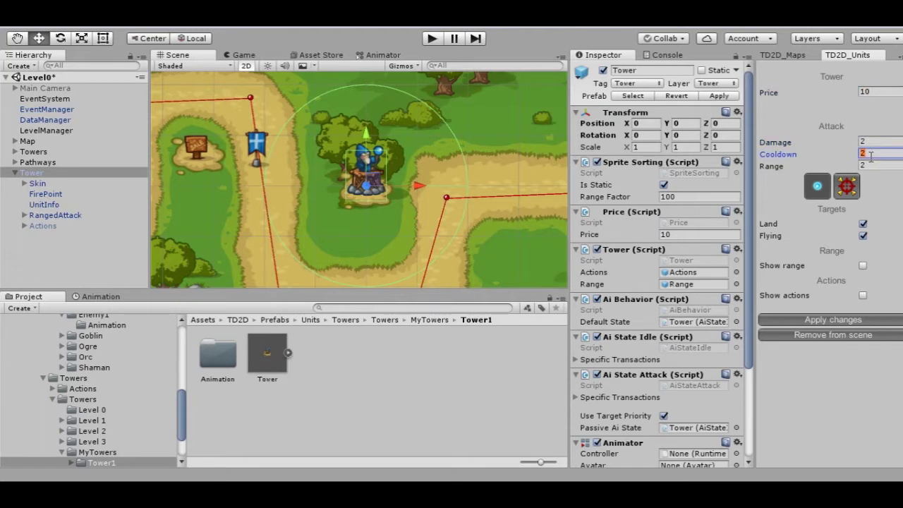
pyautogui.click(871, 165)
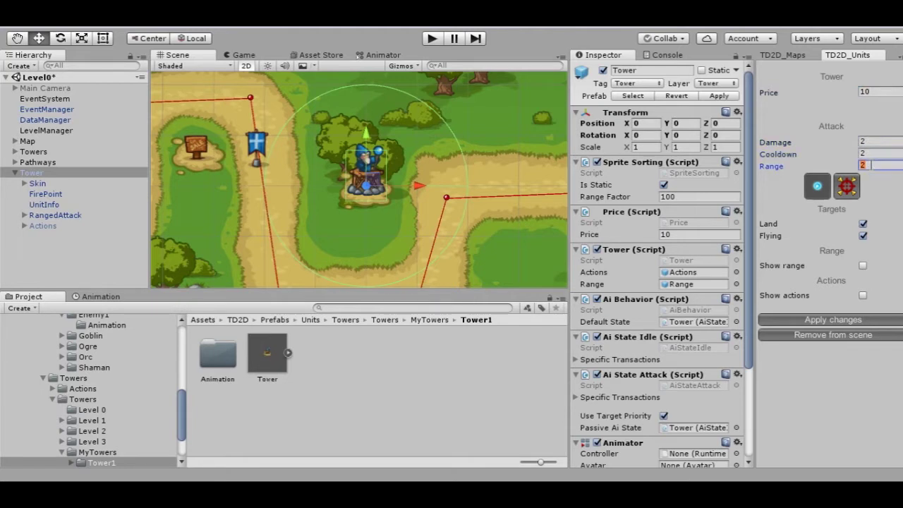
pyautogui.write('2.5')
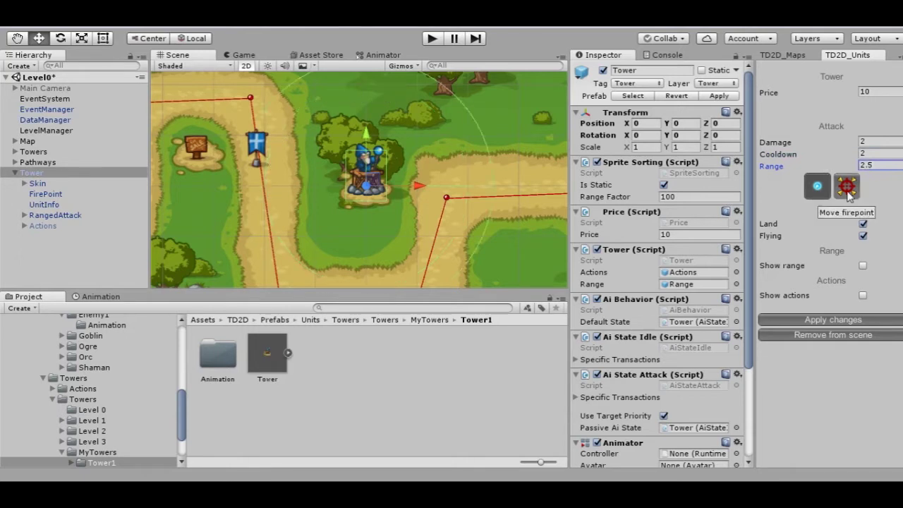
# Step: Shift the fire point slightly up and left to X 0.19, Y 0.7, then reselect Tower
pyautogui.click(381, 150)
pyautogui.moveTo(384, 145); pyautogui.dragTo(382, 145)
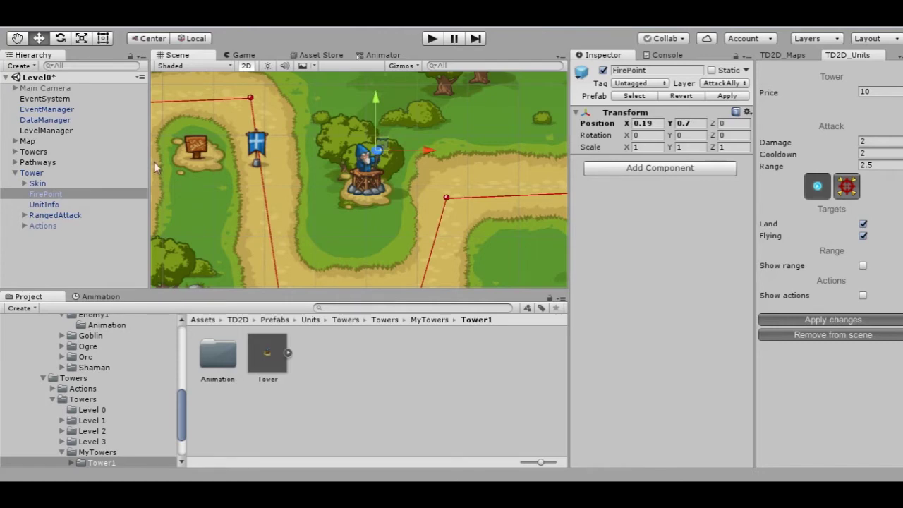
pyautogui.click(117, 173)
# Step: Choose MagicMissile as the tower's projectile after trying Dart, Bomb and StuningBombAlly
pyautogui.click(817, 186)
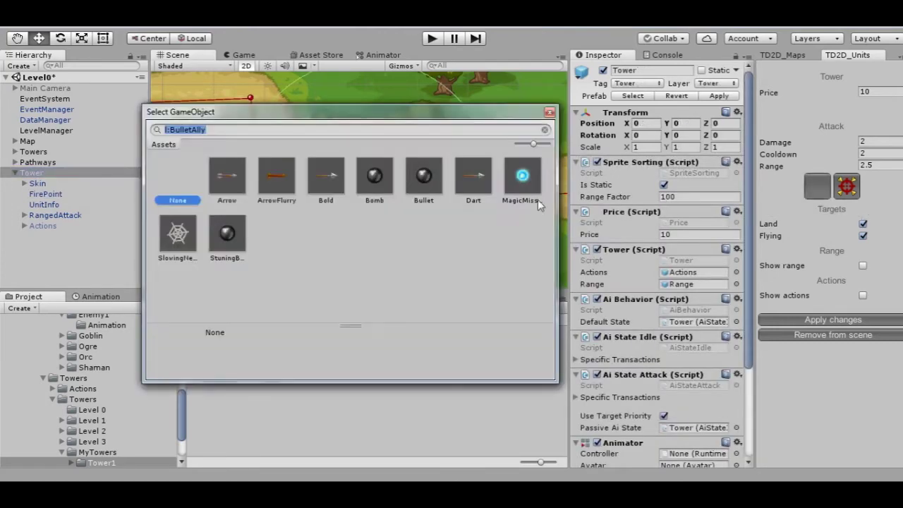
pyautogui.click(473, 178)
pyautogui.click(374, 177)
pyautogui.click(235, 236)
pyautogui.click(522, 177)
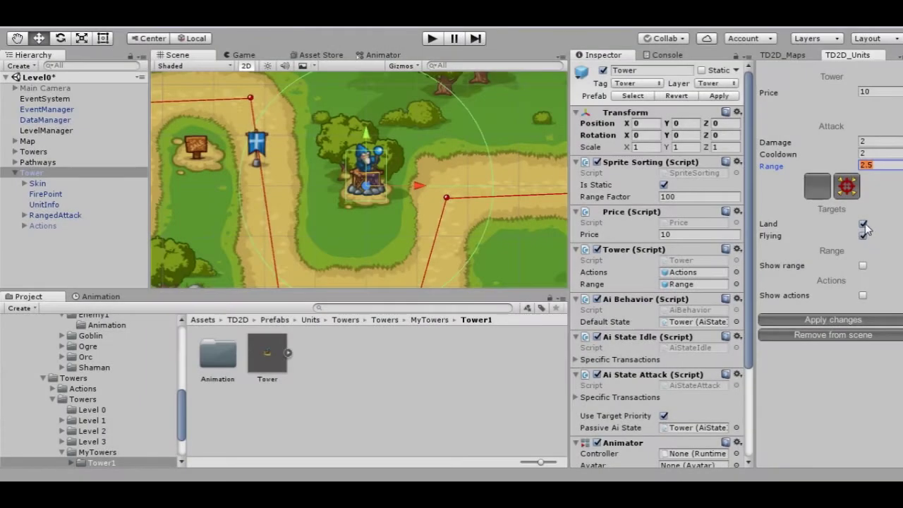
# Step: Keep the tower targeting both land and flying units
pyautogui.click(863, 224)
pyautogui.click(863, 236)
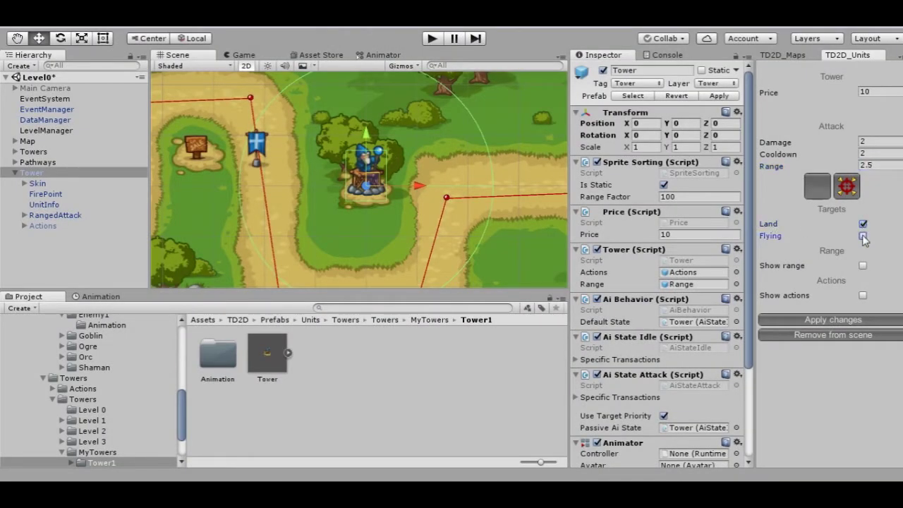
pyautogui.doubleClick(123, 173)
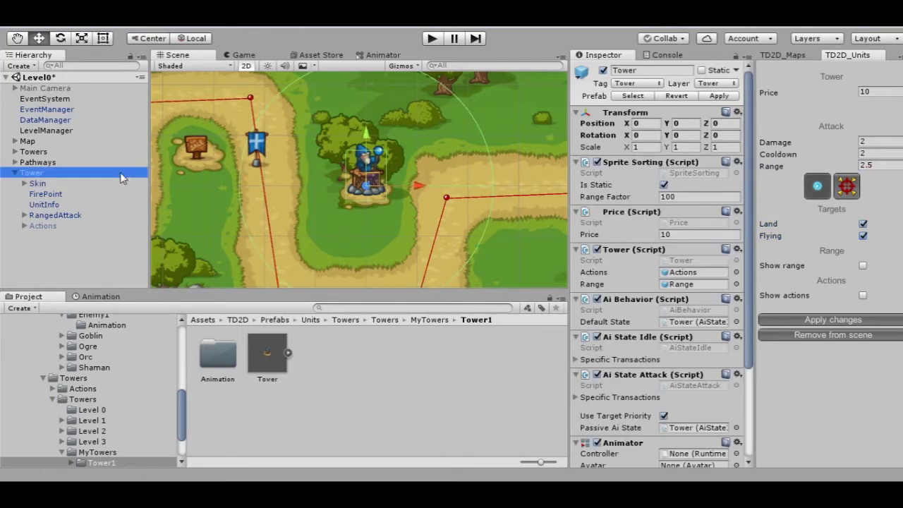
pyautogui.click(864, 236)
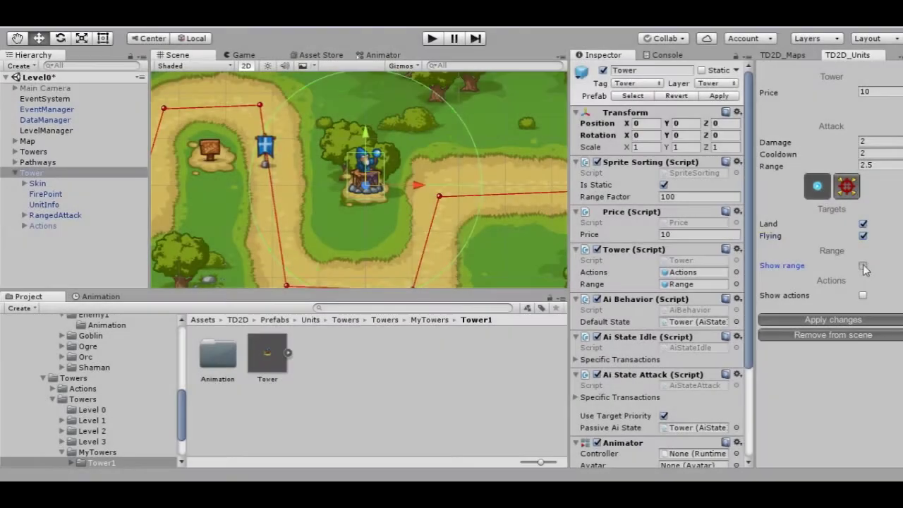
# Step: Lower the attack Range to 2 while the range circle is shown, then hide it
pyautogui.click(864, 266)
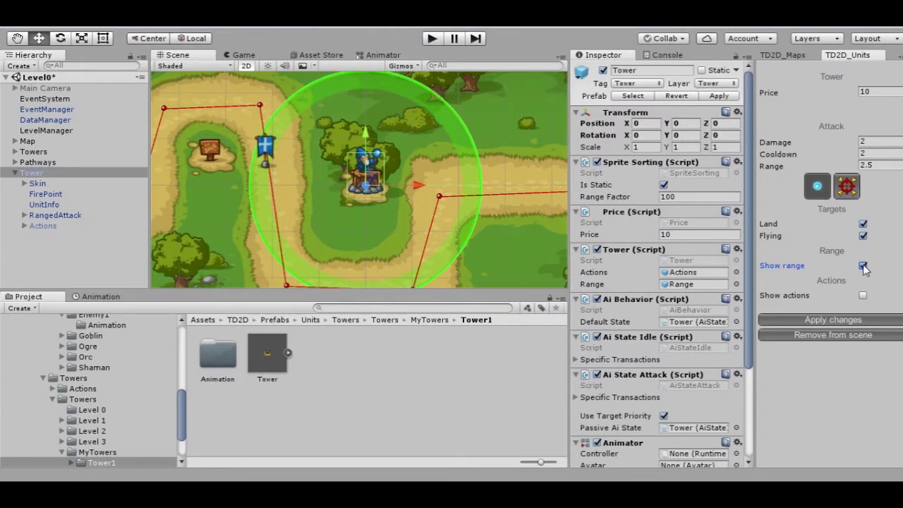
pyautogui.click(878, 166)
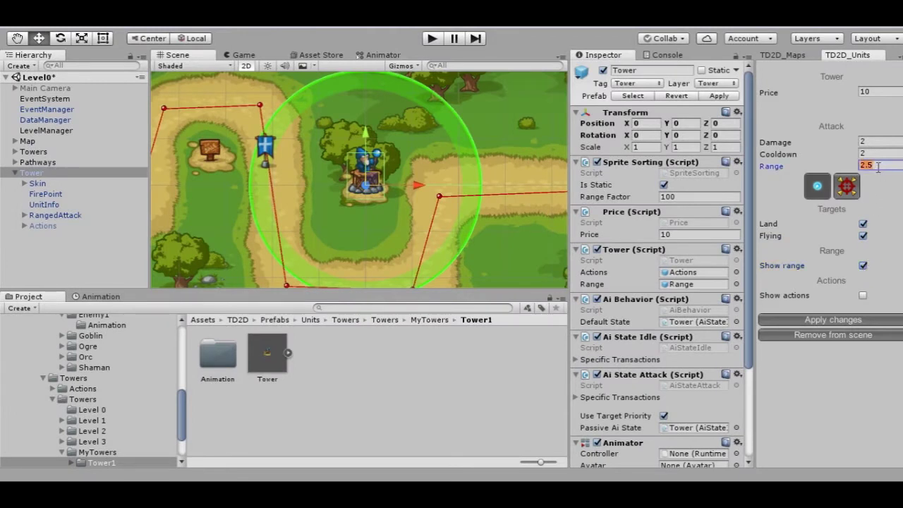
pyautogui.write('2')
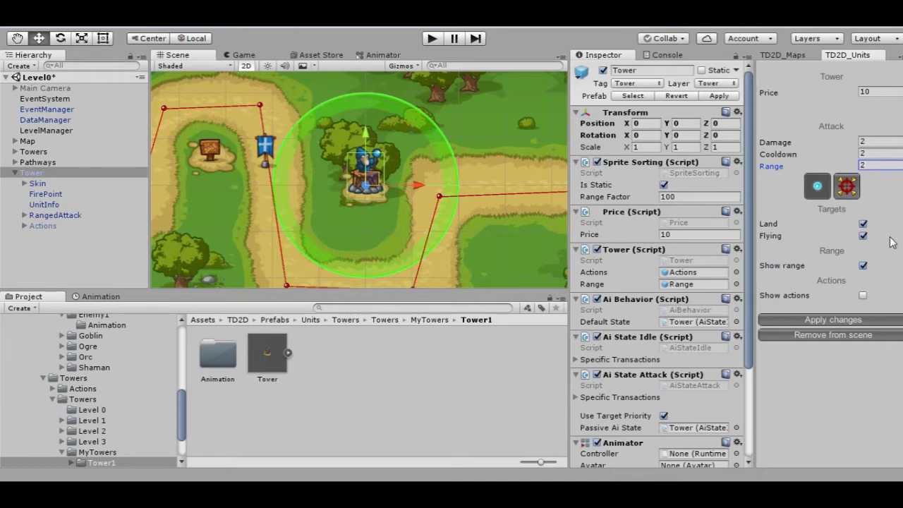
pyautogui.click(863, 267)
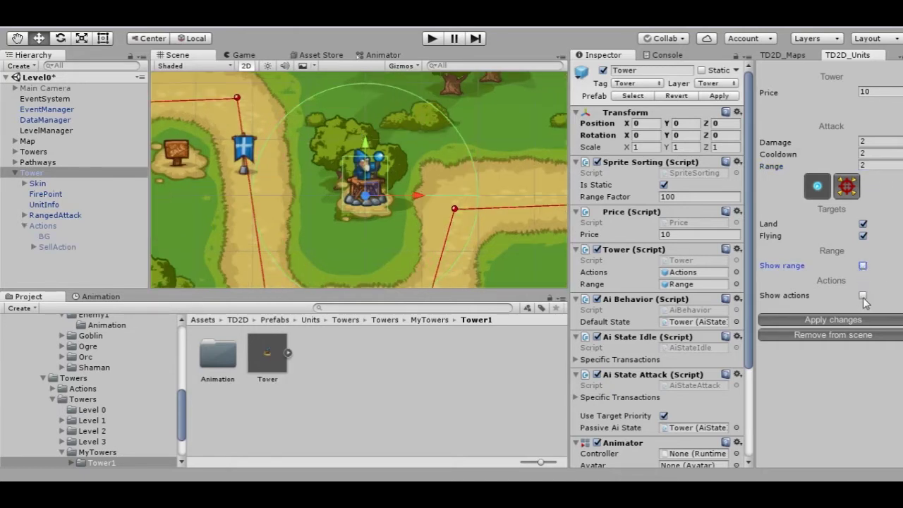
# Step: Show the tower's action ring and add a Build action to it
pyautogui.click(864, 295)
pyautogui.click(847, 314)
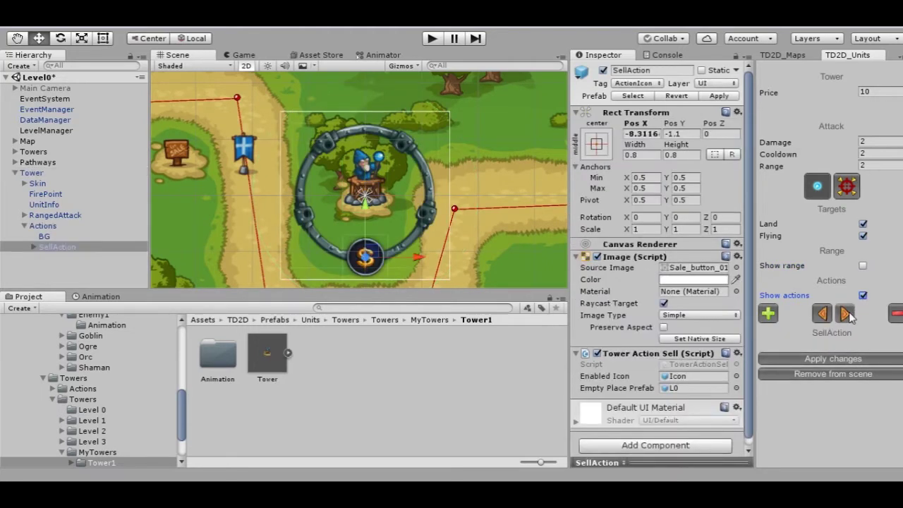
pyautogui.click(768, 315)
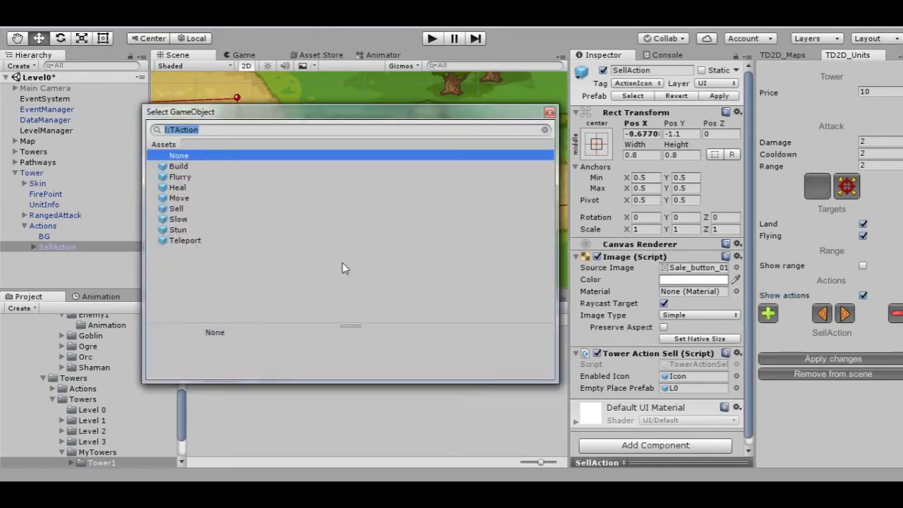
pyautogui.click(195, 168)
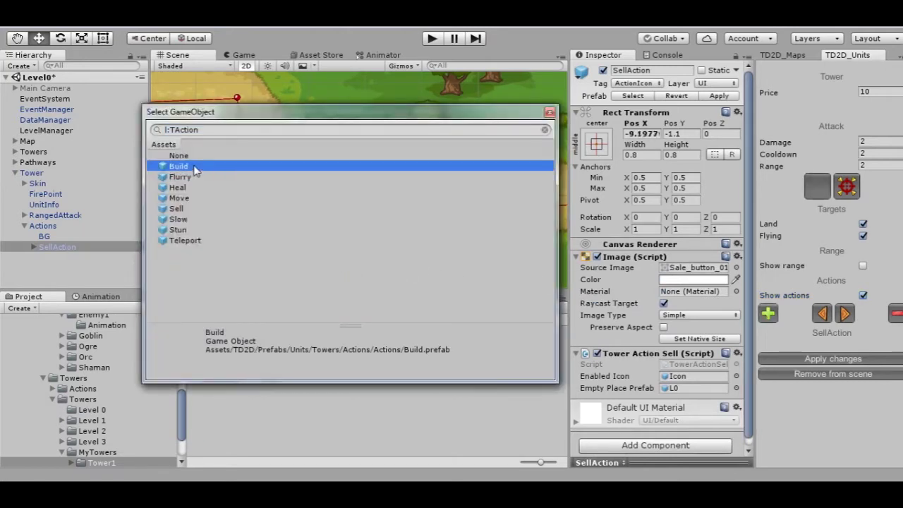
pyautogui.doubleClick(195, 168)
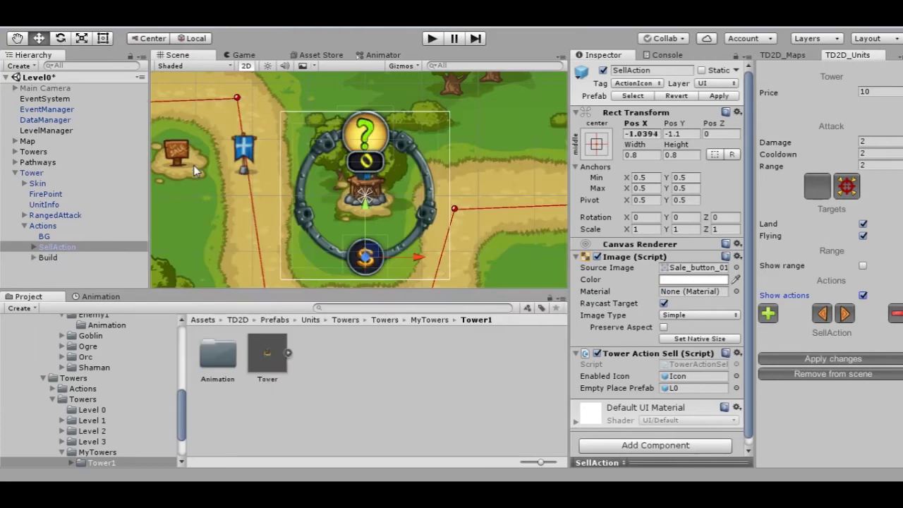
# Step: Make the Build action produce L2Magic with a Towers_4 wizard-tower sprite as its icon
pyautogui.click(846, 314)
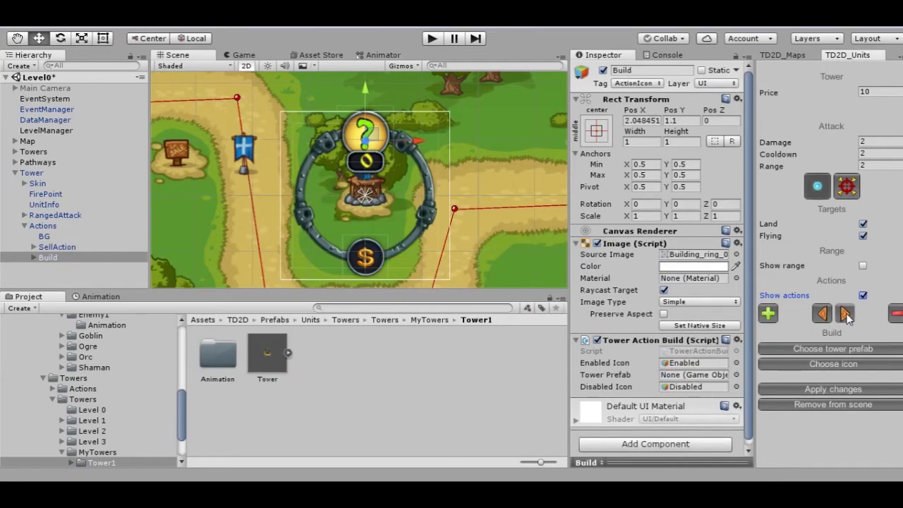
pyautogui.click(847, 349)
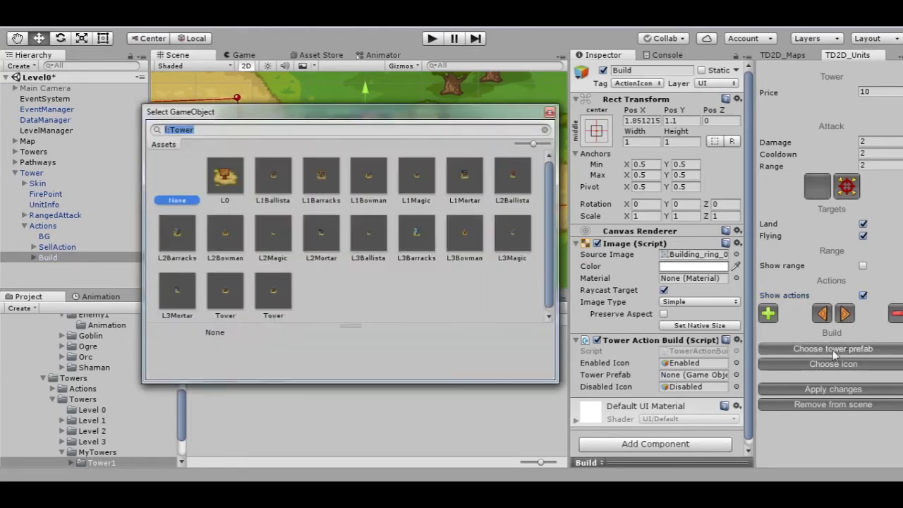
pyautogui.click(279, 234)
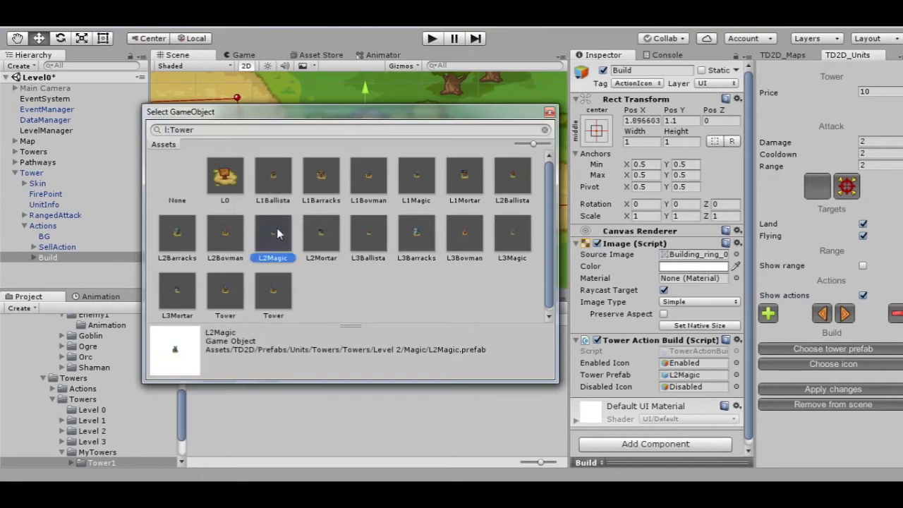
pyautogui.doubleClick(277, 234)
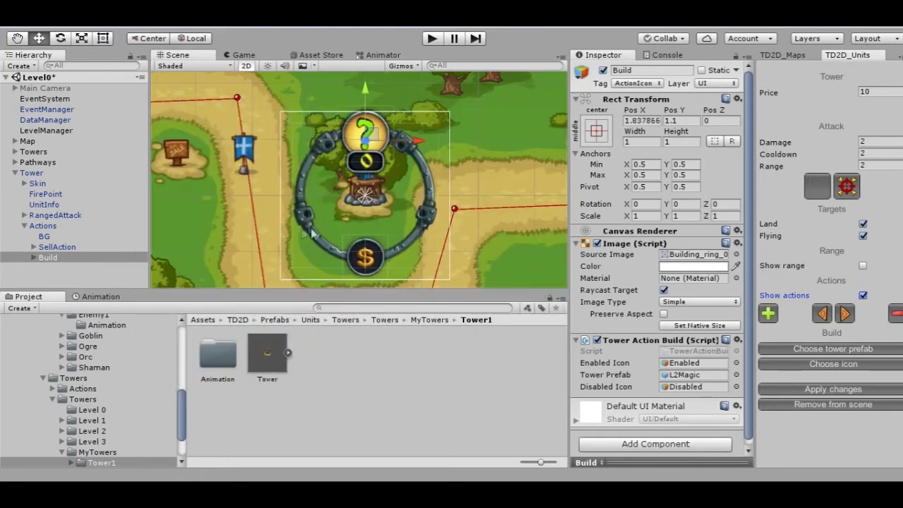
pyautogui.click(836, 365)
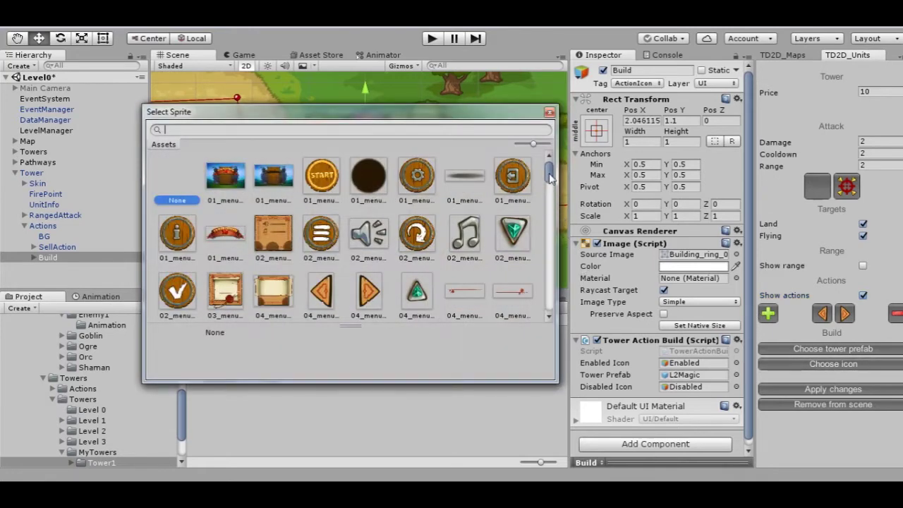
pyautogui.moveTo(550, 180); pyautogui.dragTo(556, 279)
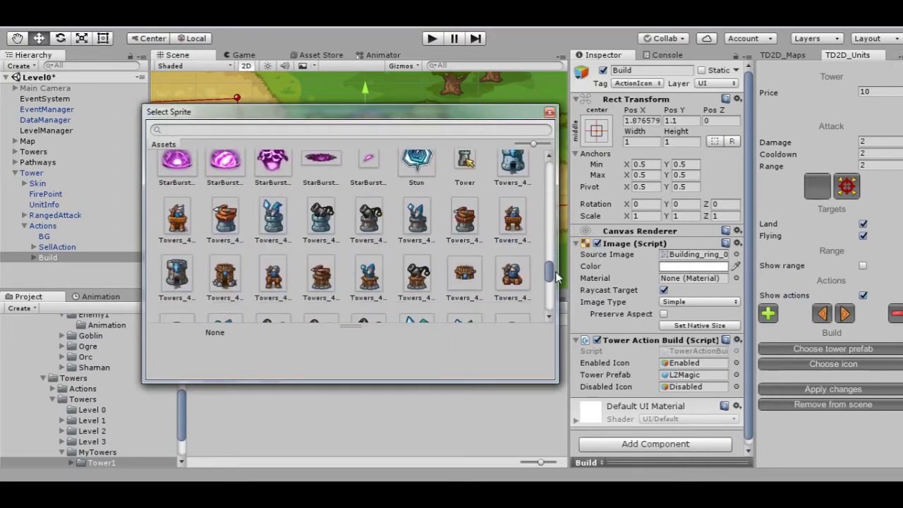
pyautogui.scroll(-3, 503, 269)
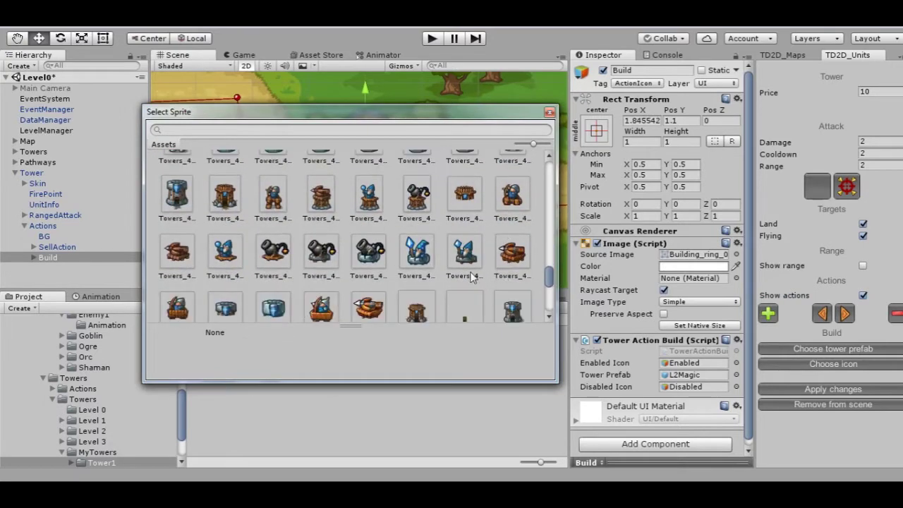
pyautogui.doubleClick(463, 254)
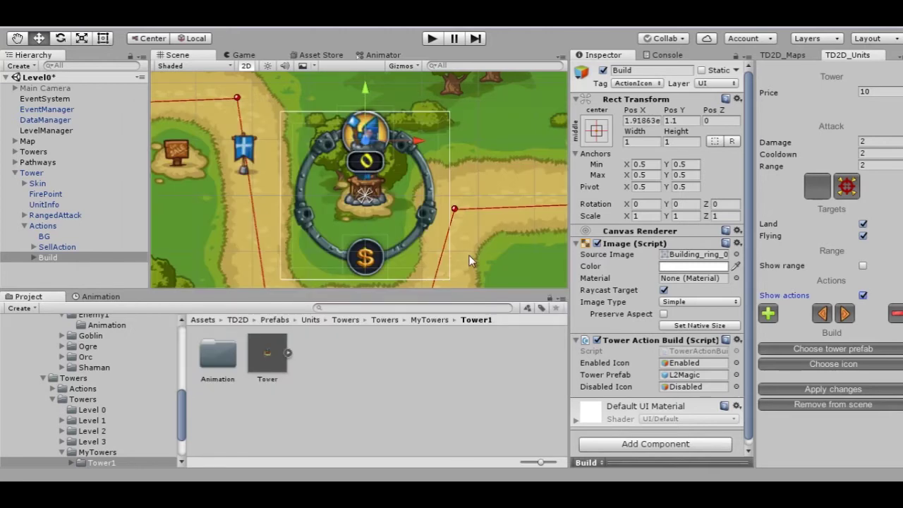
pyautogui.click(769, 314)
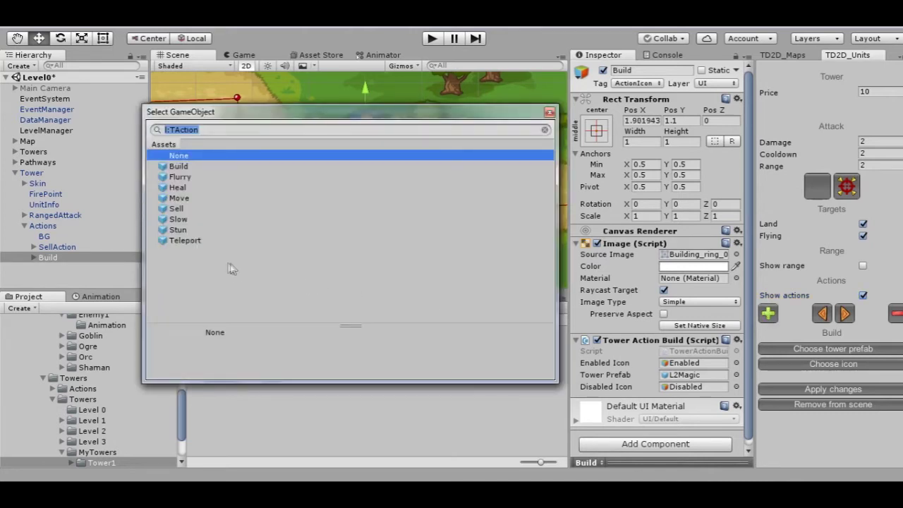
# Step: Add a Stun action to the ring with cooldown 4
pyautogui.doubleClick(184, 229)
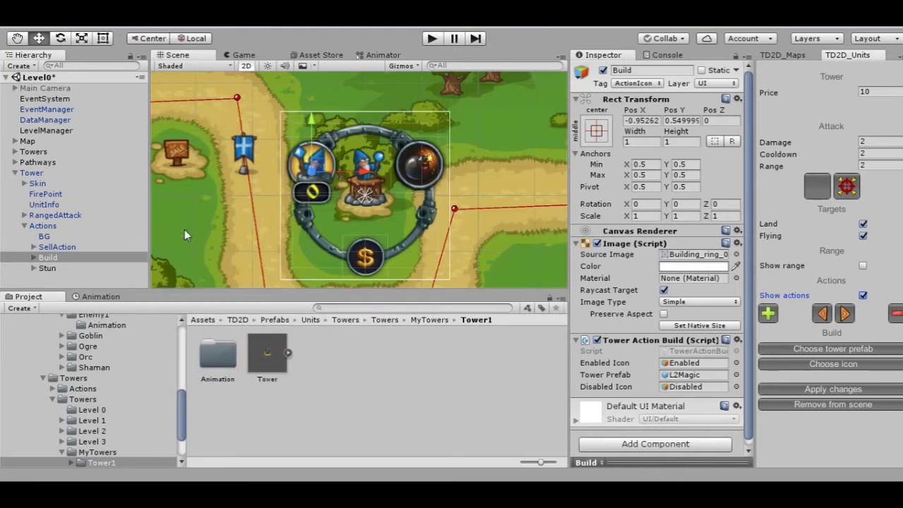
pyautogui.click(848, 313)
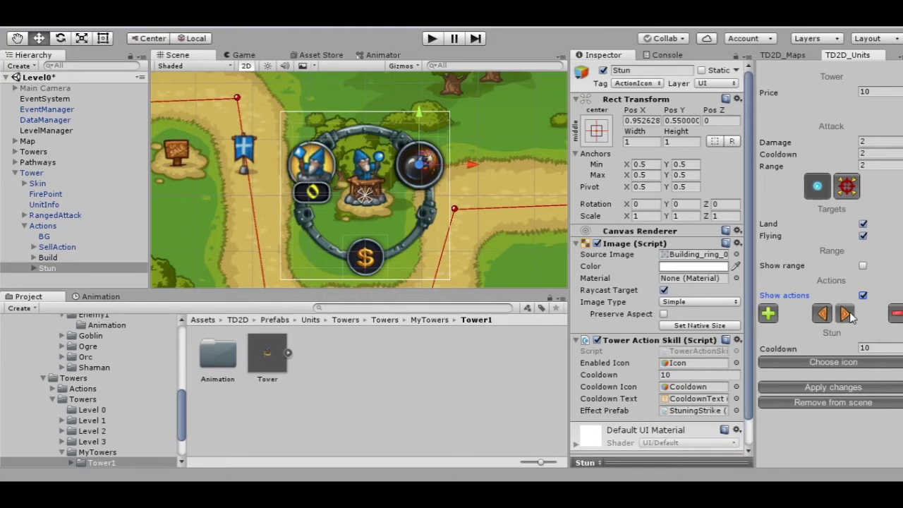
pyautogui.click(875, 347)
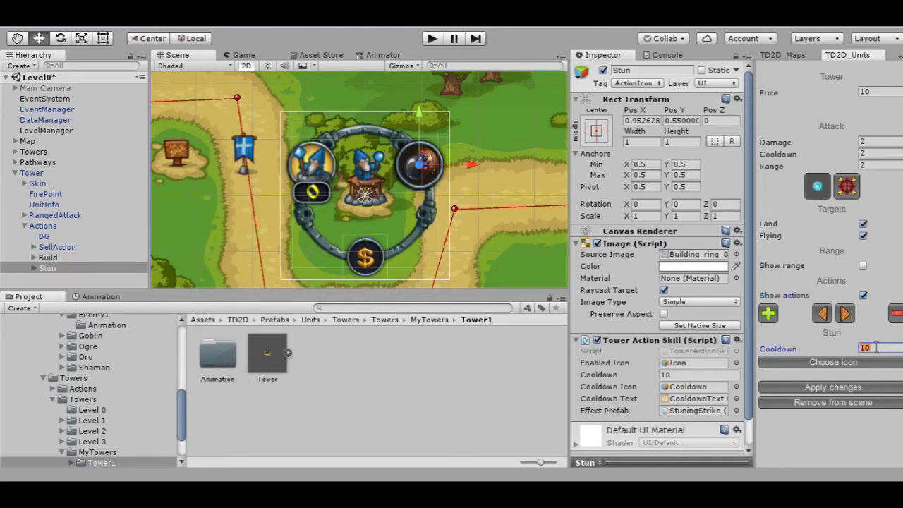
pyautogui.write('4')
# Step: Leave the Stun icon unchanged, apply the changes to the tower prefab, and remove Tower from the scene
pyautogui.click(866, 362)
pyautogui.scroll(-2, 398, 265)
pyautogui.scroll(-10, 397, 265)
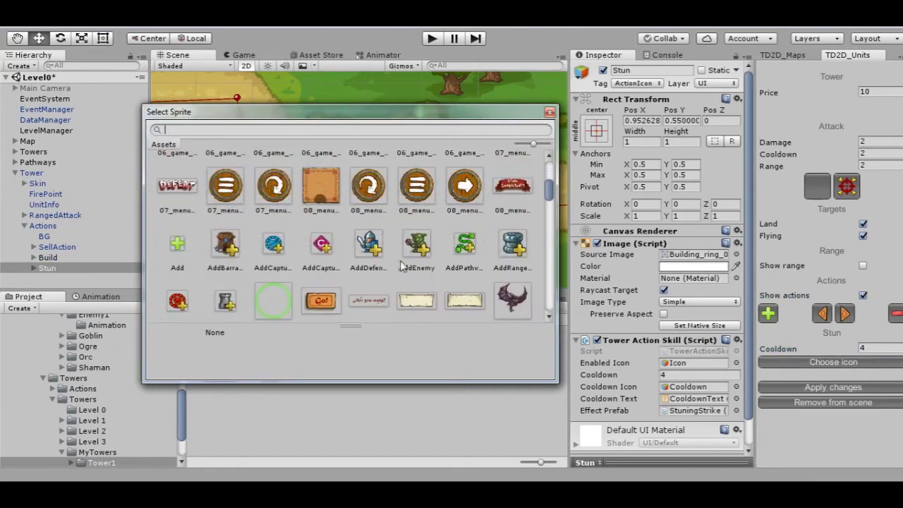
pyautogui.click(550, 112)
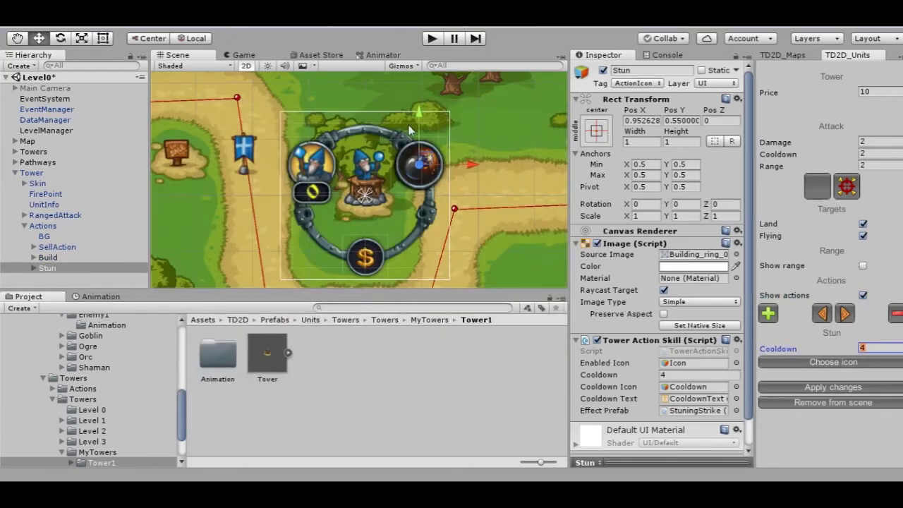
pyautogui.click(846, 391)
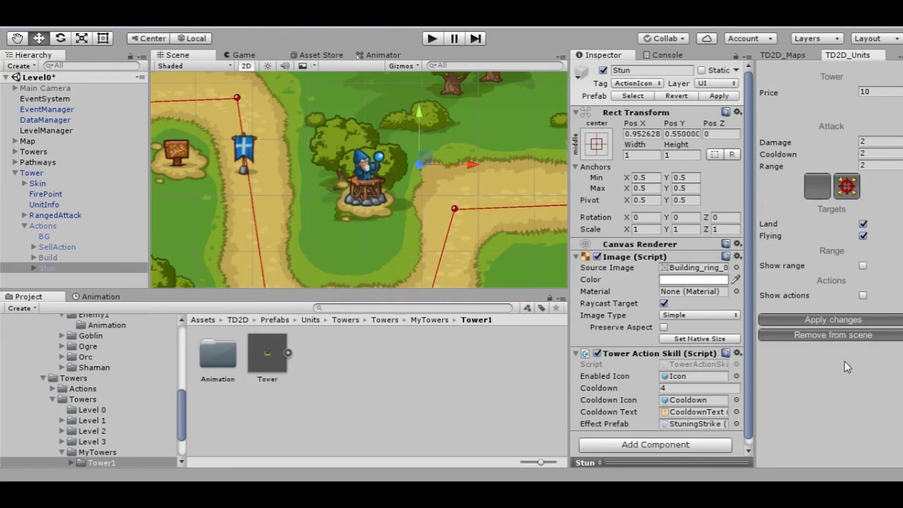
pyautogui.click(842, 336)
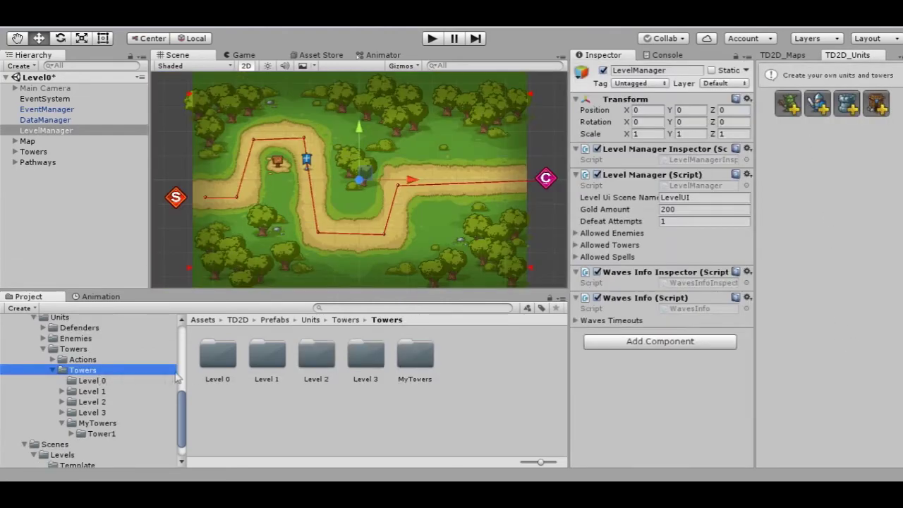
# Step: Place the L0 prefab from the Level 0 folder into the scene and show its actions
pyautogui.click(217, 363)
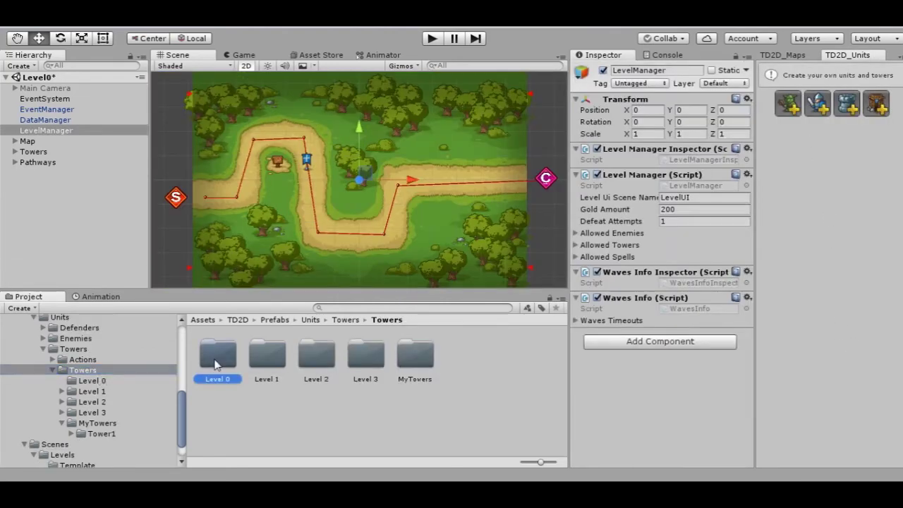
pyautogui.doubleClick(216, 363)
pyautogui.moveTo(226, 352); pyautogui.dragTo(108, 242)
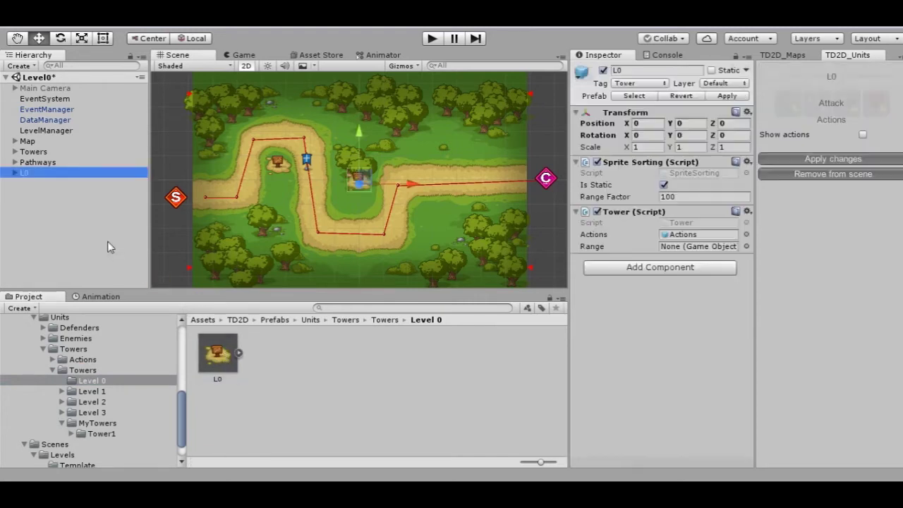
pyautogui.click(862, 134)
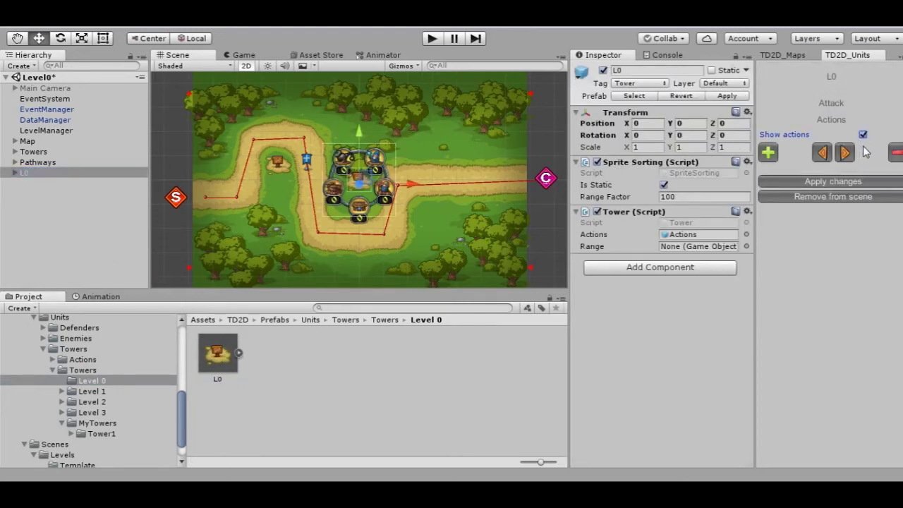
pyautogui.click(850, 152)
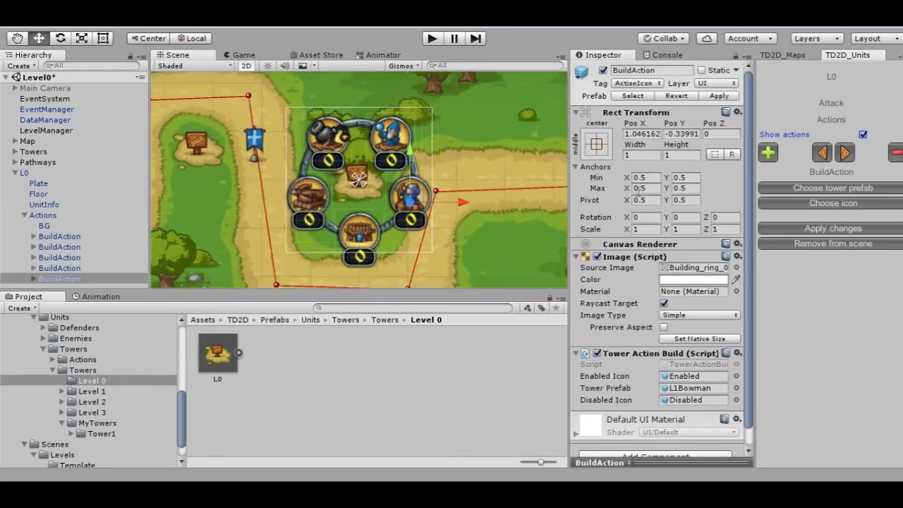
# Step: Add a new Build action to L0's action ring
pyautogui.click(769, 152)
pyautogui.click(199, 167)
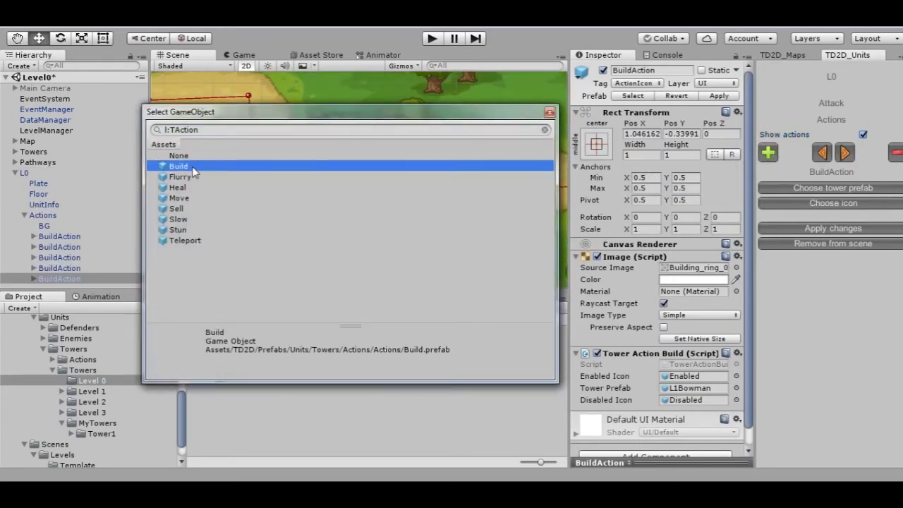
pyautogui.doubleClick(198, 166)
pyautogui.click(847, 153)
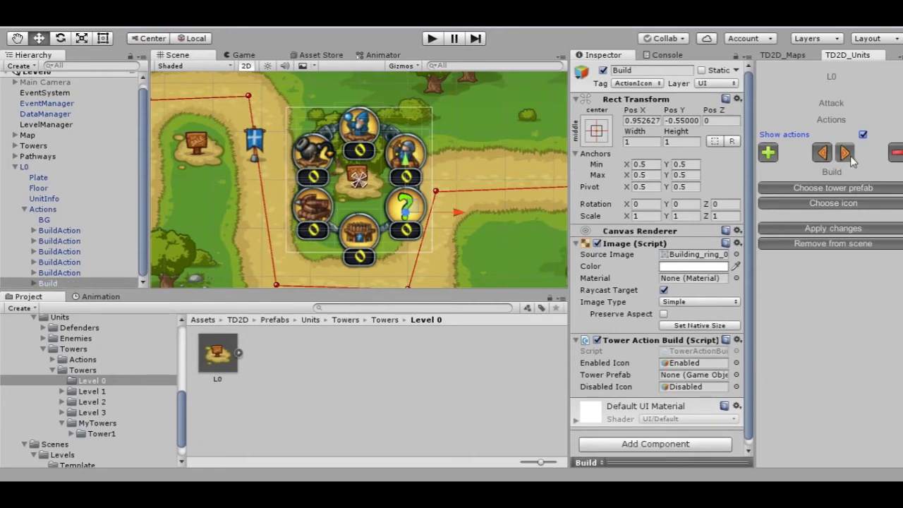
# Step: Make the new Build action build the Tower prefab with the life_0 heart sprite icon
pyautogui.click(833, 188)
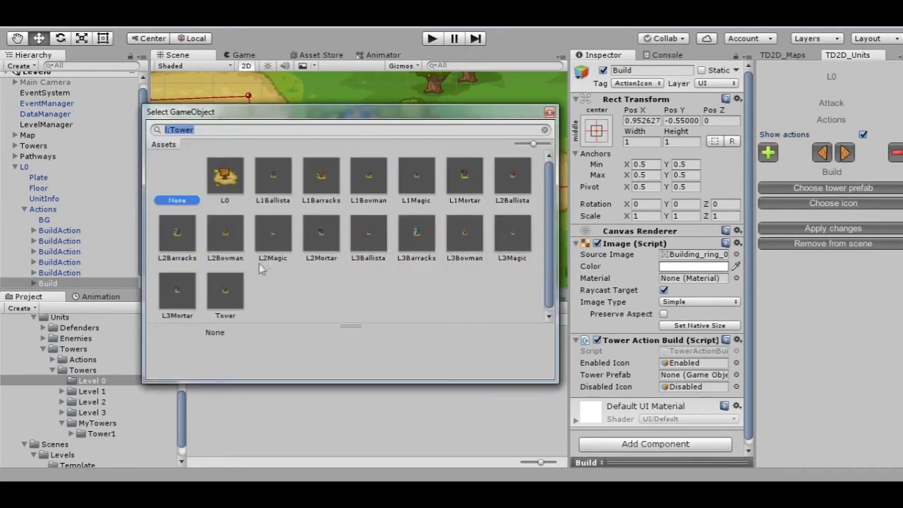
pyautogui.click(233, 291)
pyautogui.doubleClick(231, 294)
pyautogui.click(833, 203)
pyautogui.scroll(-15, 433, 242)
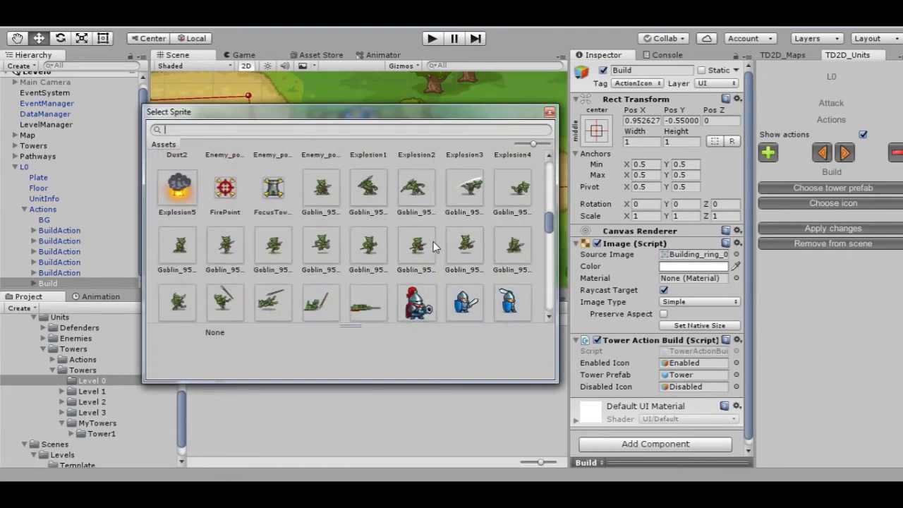
pyautogui.click(173, 182)
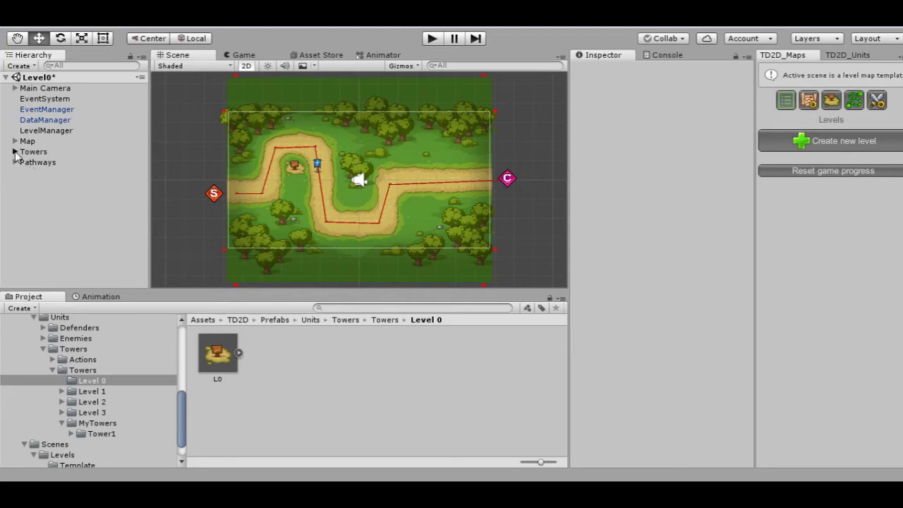
# Step: Place L0 on the BuildingPlace under the level's Towers group
pyautogui.click(15, 152)
pyautogui.click(54, 163)
pyautogui.scroll(2, 273, 187)
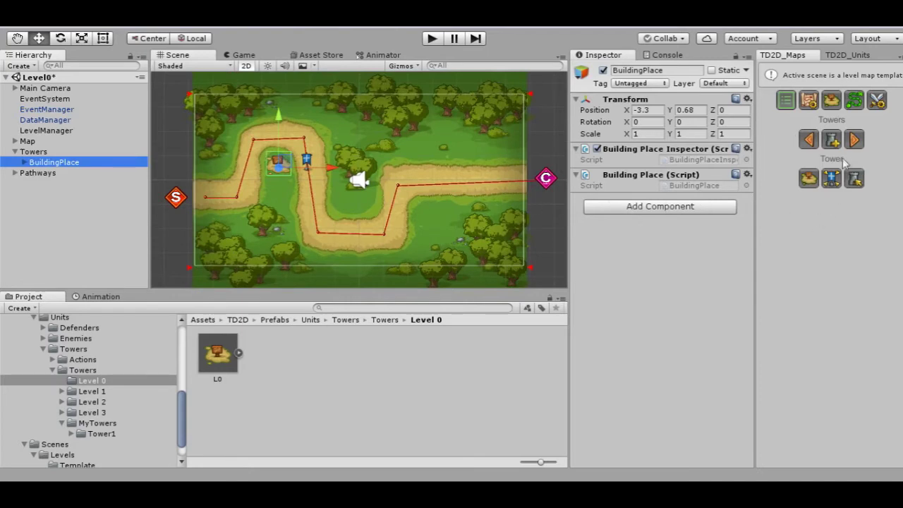
pyautogui.click(856, 180)
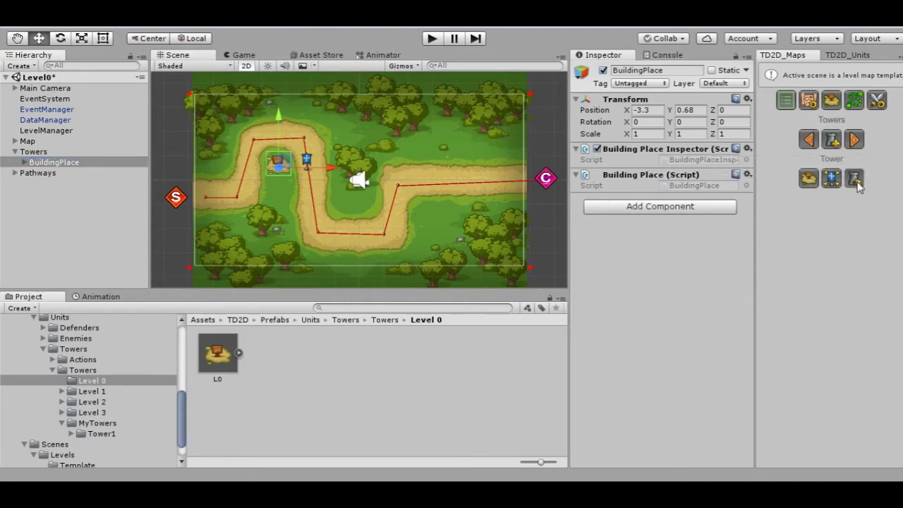
pyautogui.doubleClick(221, 178)
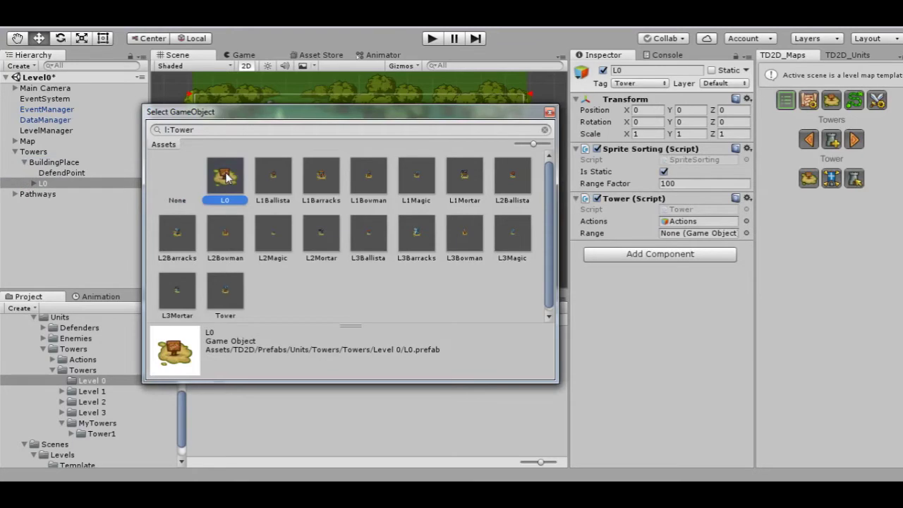
pyautogui.scroll(3, 248, 161)
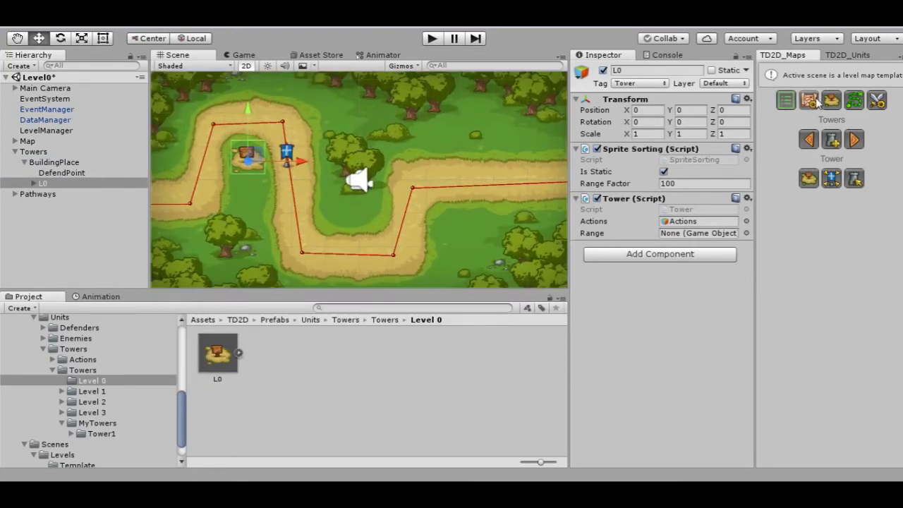
# Step: Show L0's action ring to check the heart build action, then hide it again
pyautogui.click(837, 56)
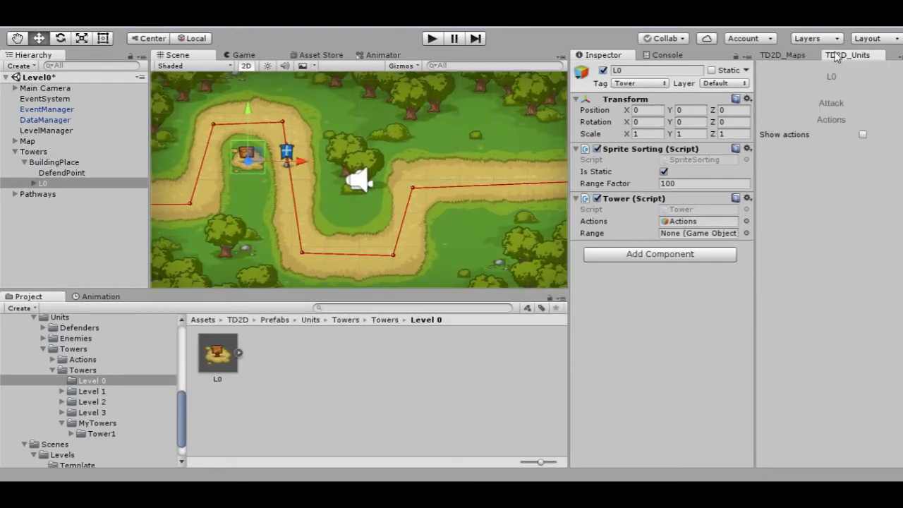
pyautogui.click(863, 136)
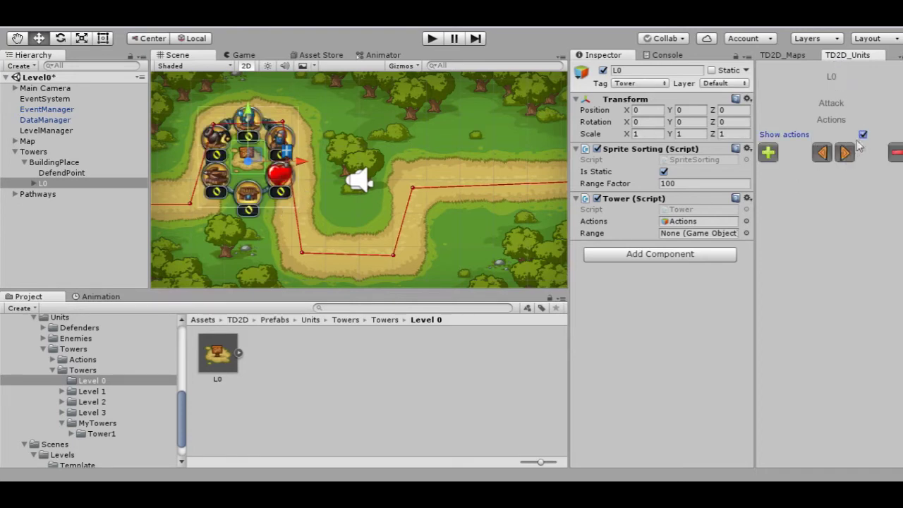
pyautogui.click(862, 134)
pyautogui.click(801, 57)
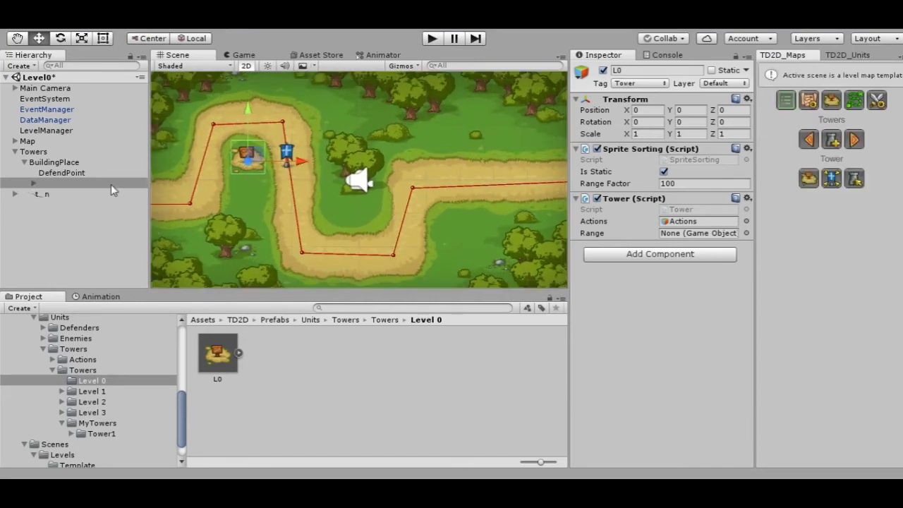
# Step: Enable Tower in the LevelManager's allowed tower upgrades list
pyautogui.click(877, 102)
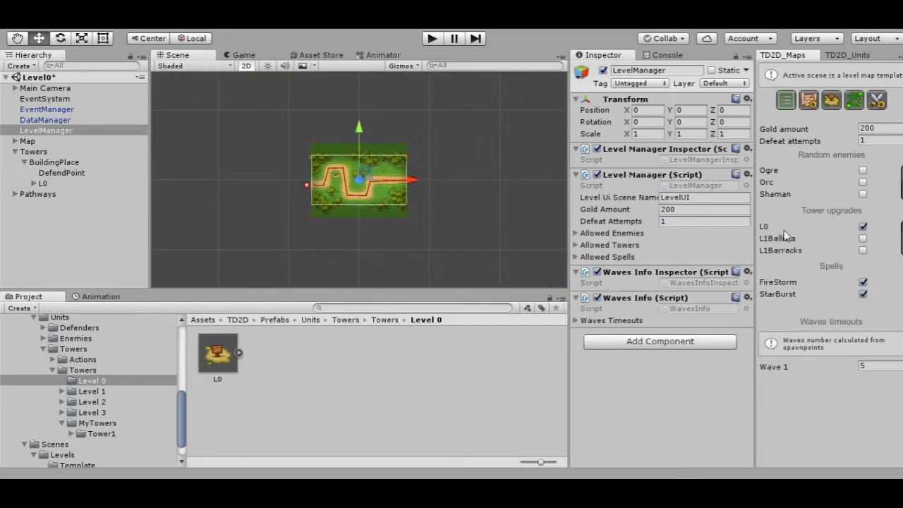
pyautogui.scroll(-3, 861, 242)
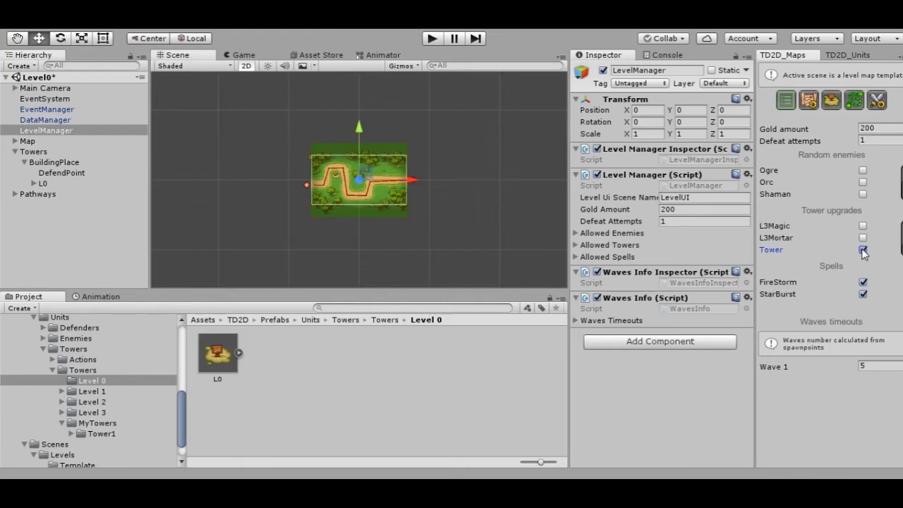
# Step: Enter play mode, dismiss the ready prompt and build the wizard Tower for 10 gold
pyautogui.click(121, 247)
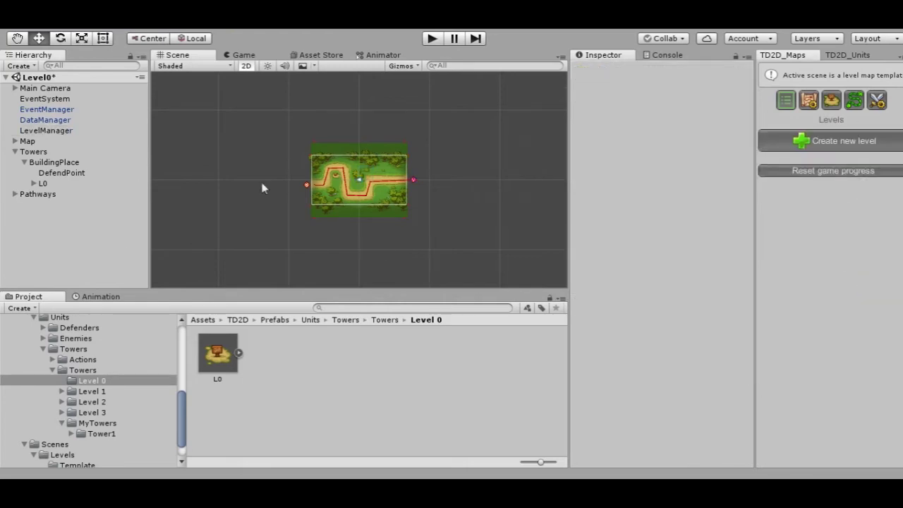
pyautogui.scroll(2, 327, 161)
pyautogui.scroll(5, 382, 179)
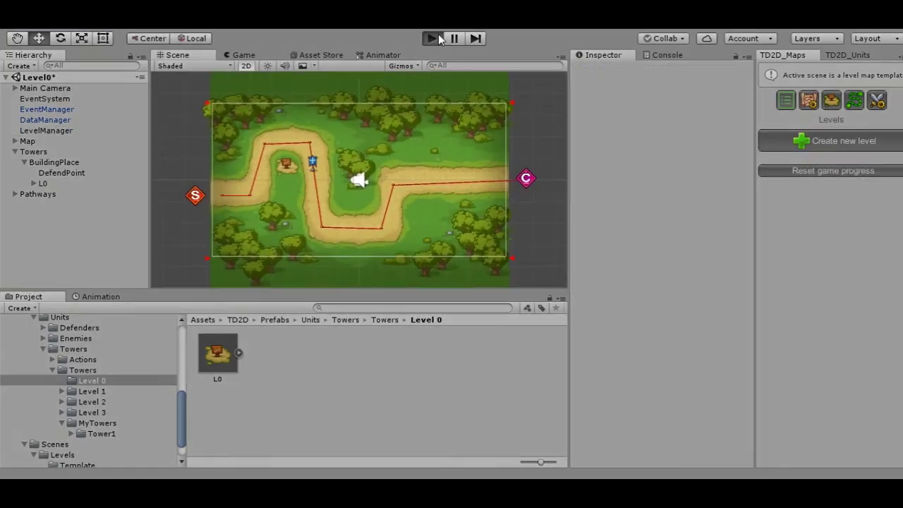
pyautogui.click(432, 39)
pyautogui.click(367, 216)
pyautogui.click(250, 156)
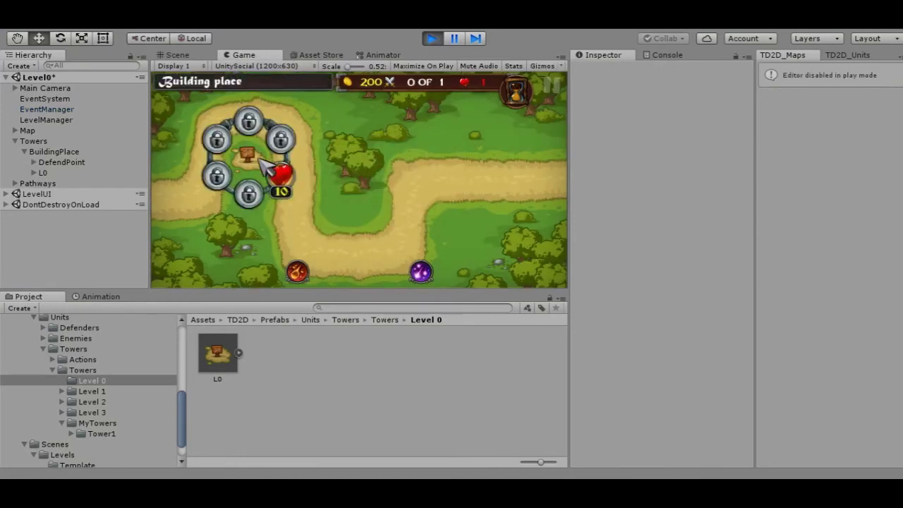
pyautogui.click(286, 184)
# Step: Open and close the built wizard Tower's options menu several times
pyautogui.click(242, 141)
pyautogui.click(307, 196)
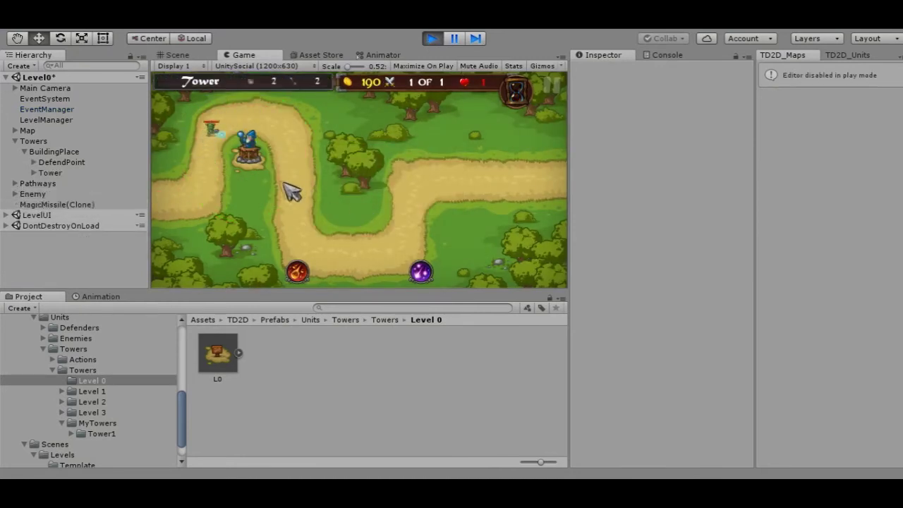
pyautogui.click(265, 156)
pyautogui.click(264, 156)
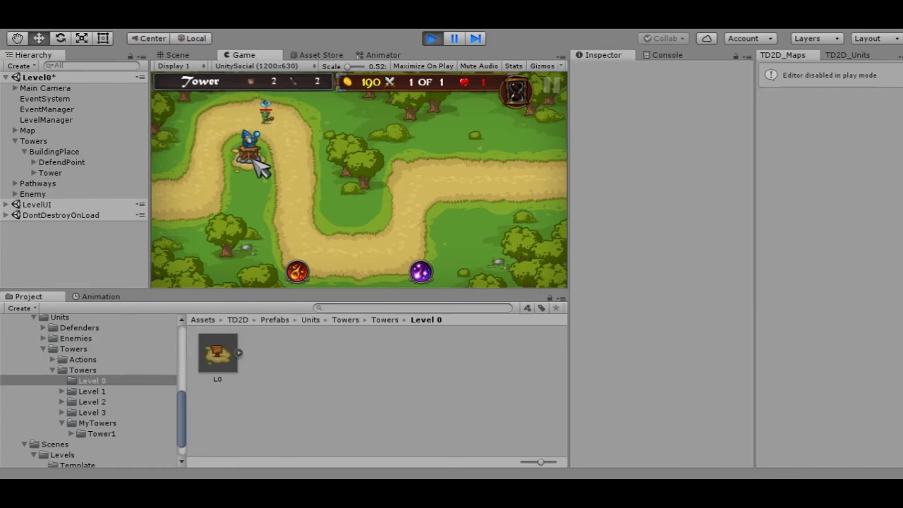
pyautogui.click(265, 156)
pyautogui.click(356, 186)
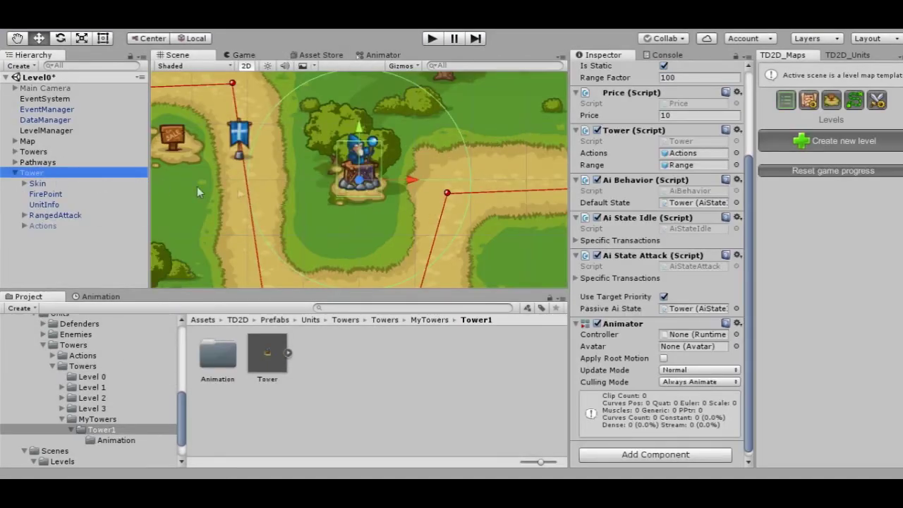
# Step: Drag the Controller from MyTowers/Tower1/Animation into the wizard Tower's Animator Controller field
pyautogui.scroll(2, 650, 242)
pyautogui.scroll(-3, 650, 242)
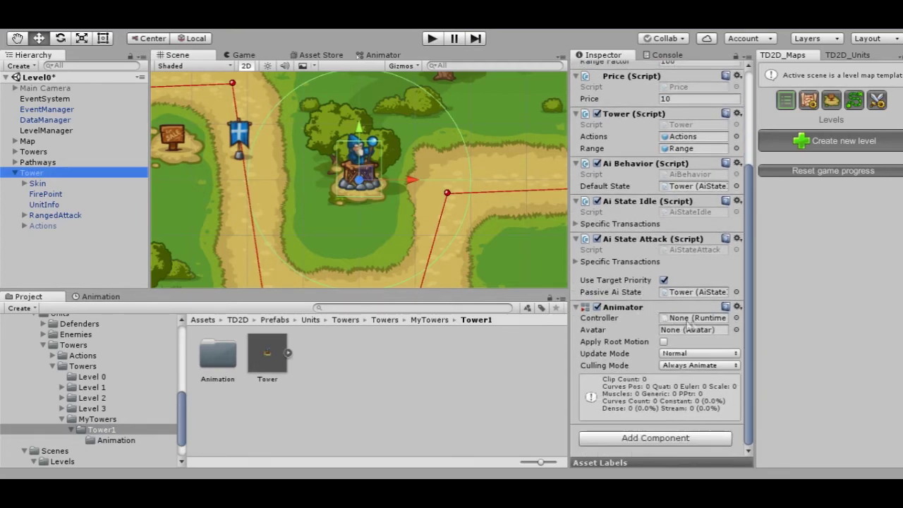
pyautogui.click(117, 440)
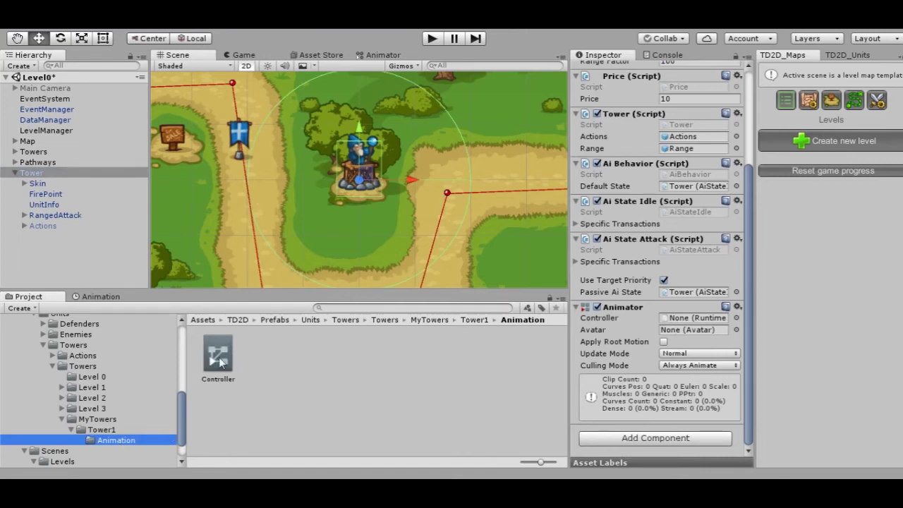
pyautogui.moveTo(220, 362); pyautogui.dragTo(683, 334)
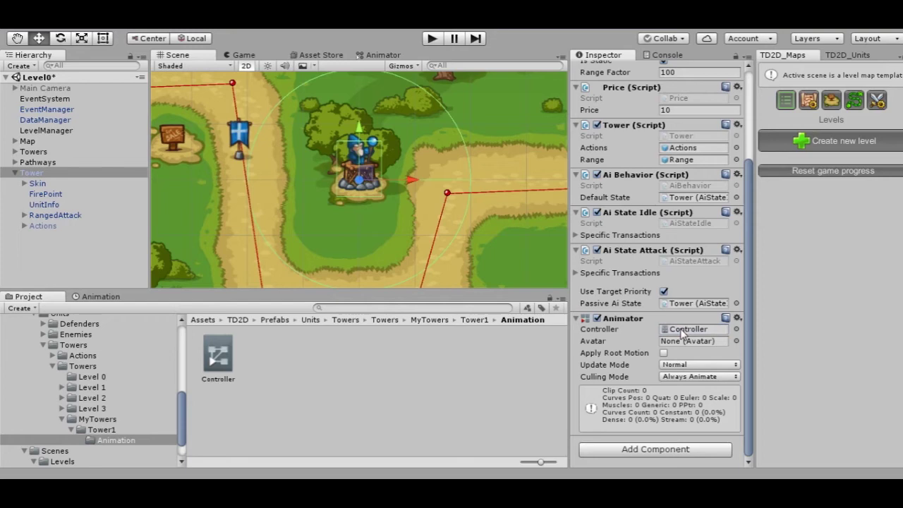
# Step: Check that the Controller's Idle and Attack states in the Animator have no Motion assigned
pyautogui.click(384, 55)
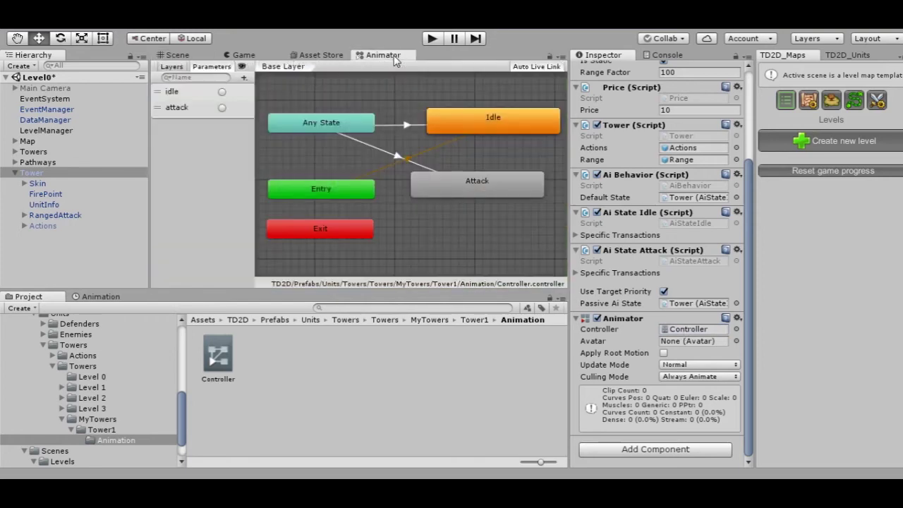
pyautogui.click(506, 124)
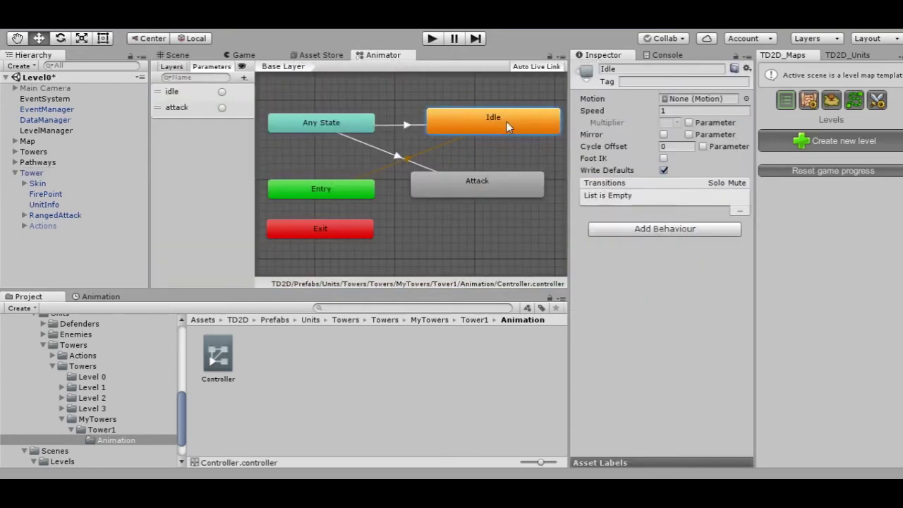
pyautogui.click(493, 189)
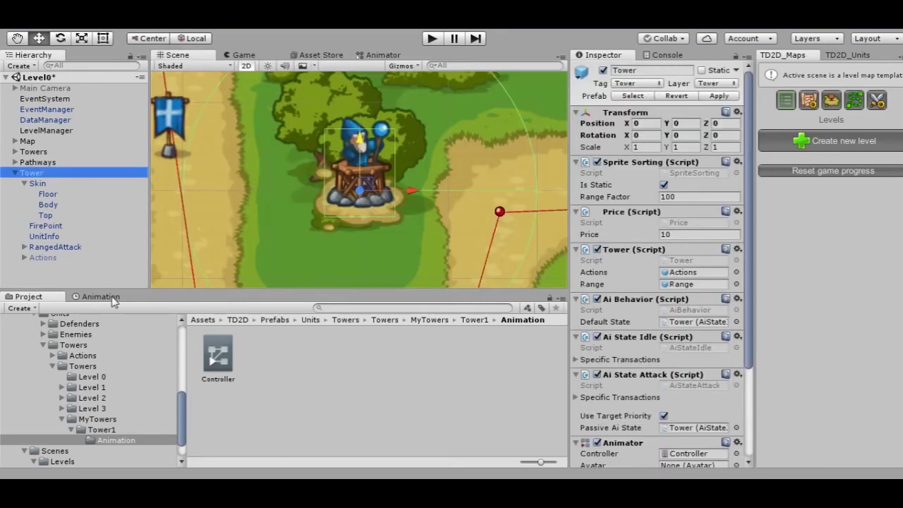
# Step: Create an Idle clip that records the Top piece's Y position at 0.4
pyautogui.click(101, 296)
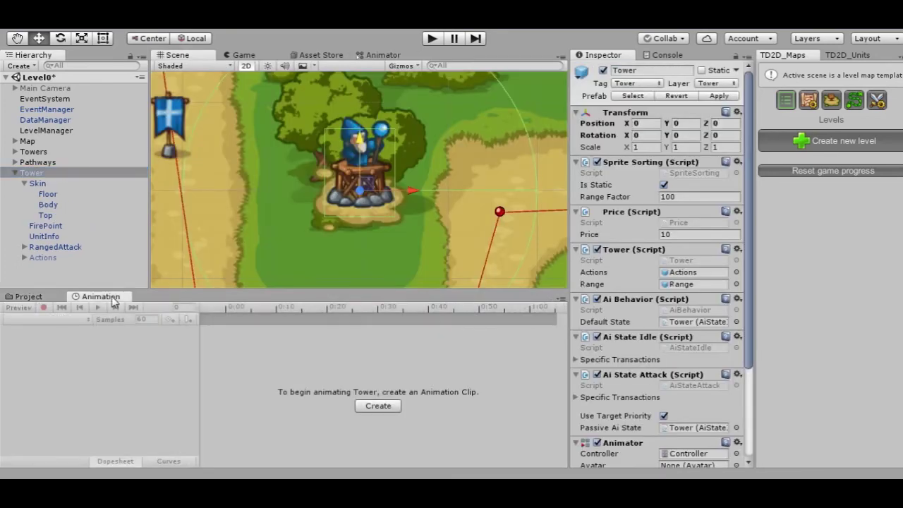
pyautogui.click(373, 410)
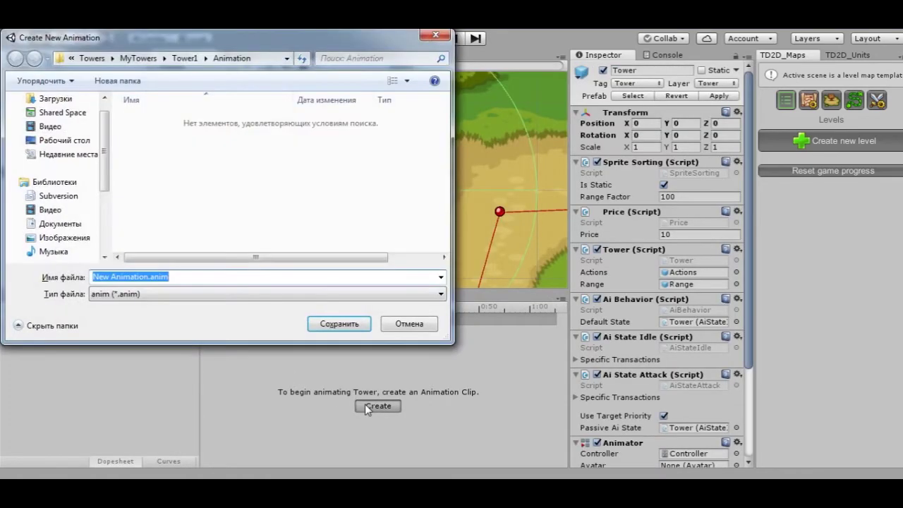
pyautogui.write('Idle')
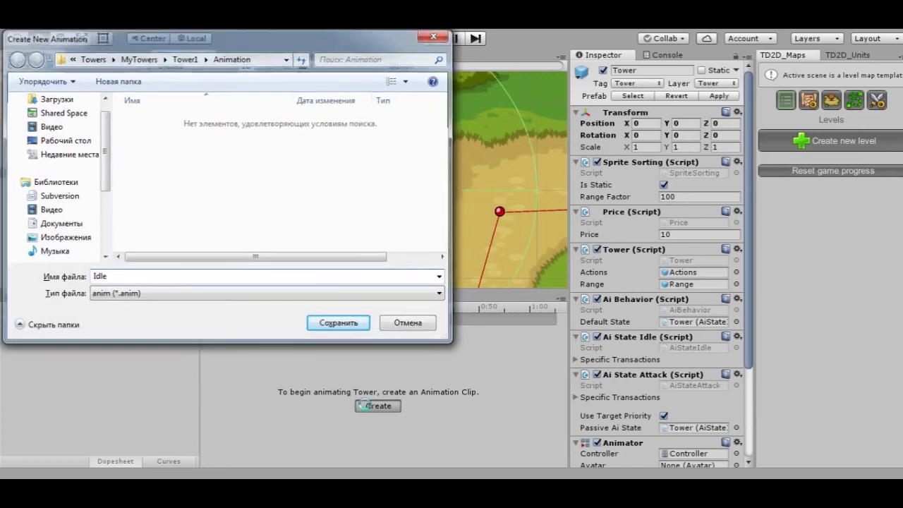
pyautogui.press('Return')
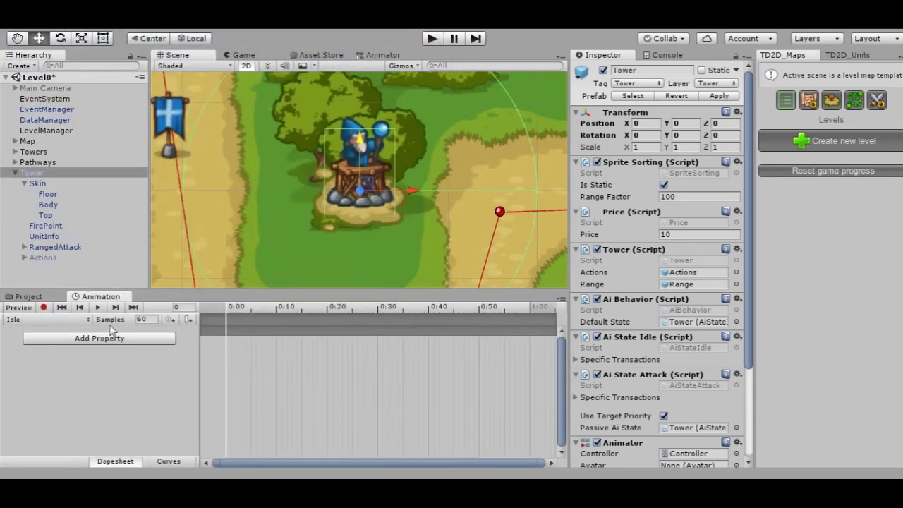
pyautogui.click(43, 307)
pyautogui.click(45, 215)
pyautogui.click(681, 122)
pyautogui.write('0.4')
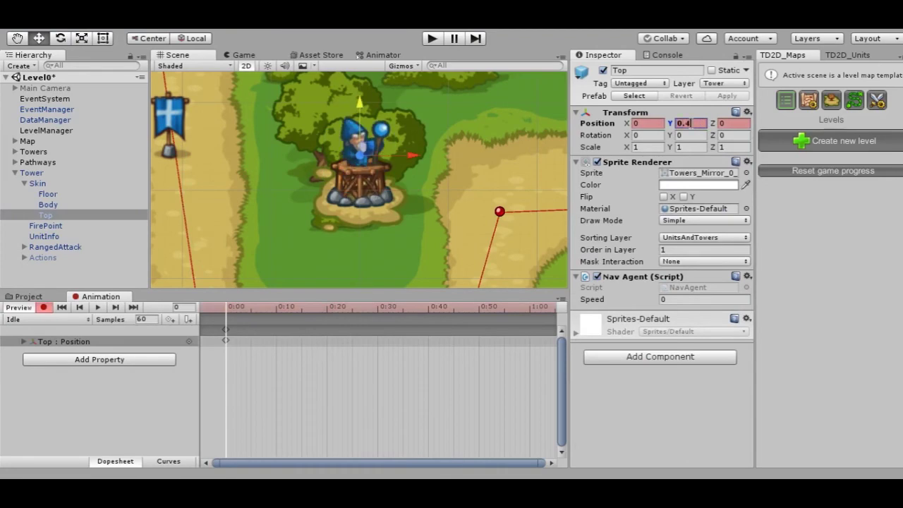
pyautogui.click(43, 307)
# Step: Create an Attack clip keying the Top piece rising to Y 0.483 at 0:10, and preview it
pyautogui.click(47, 319)
pyautogui.click(43, 351)
pyautogui.write('Attack')
pyautogui.press('Return')
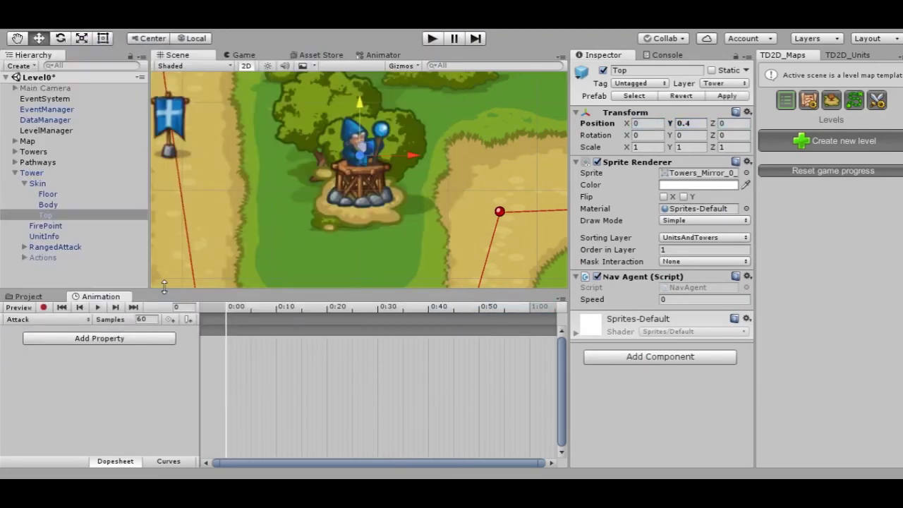
pyautogui.click(43, 307)
pyautogui.click(277, 307)
pyautogui.moveTo(362, 116); pyautogui.dragTo(362, 113)
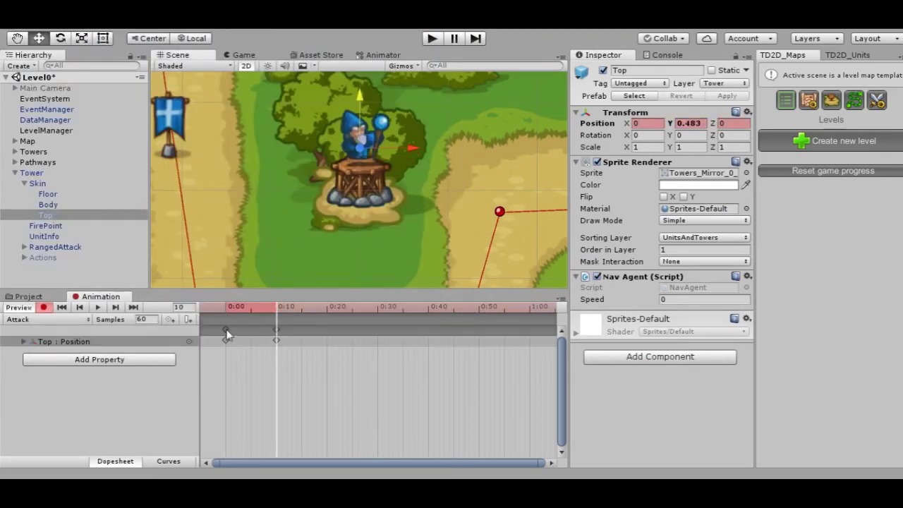
pyautogui.click(379, 307)
pyautogui.click(97, 307)
# Step: Confirm the Controller's Idle and Attack states play the Idle and Attack clips, then focus the Tower
pyautogui.click(28, 296)
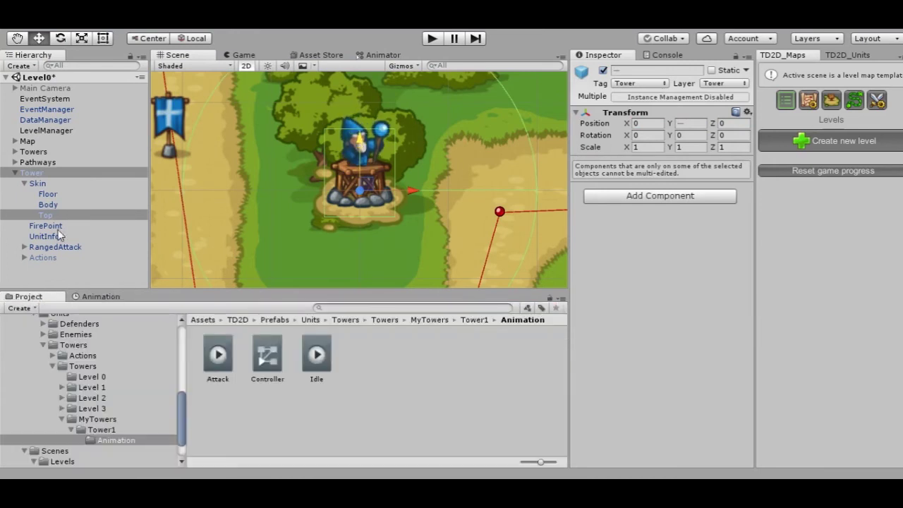
pyautogui.click(269, 356)
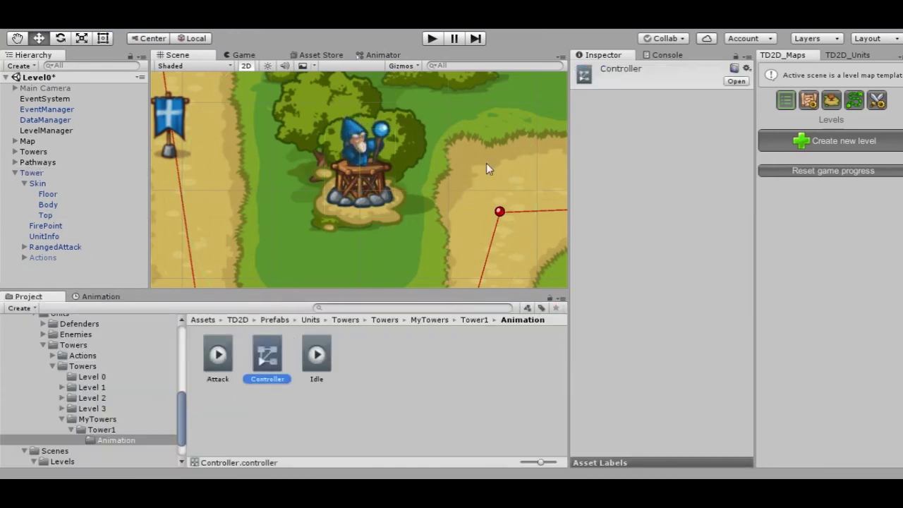
pyautogui.click(382, 55)
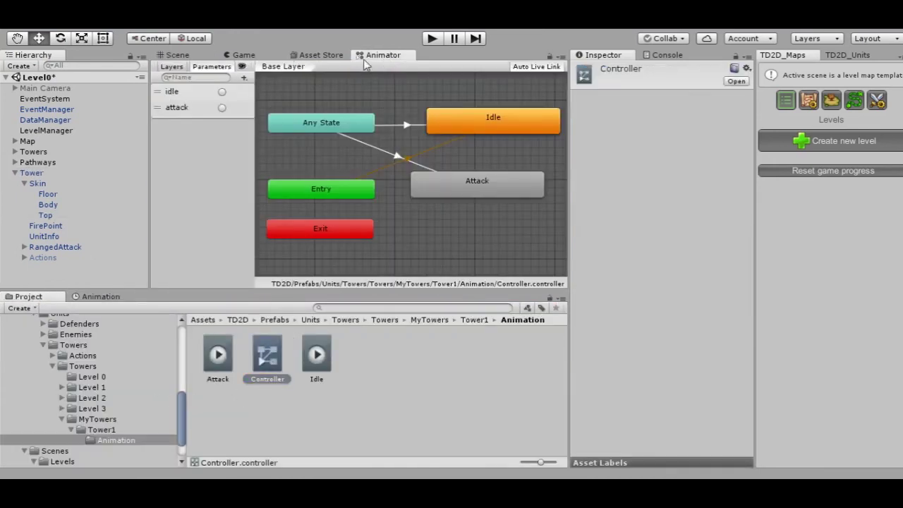
pyautogui.click(494, 132)
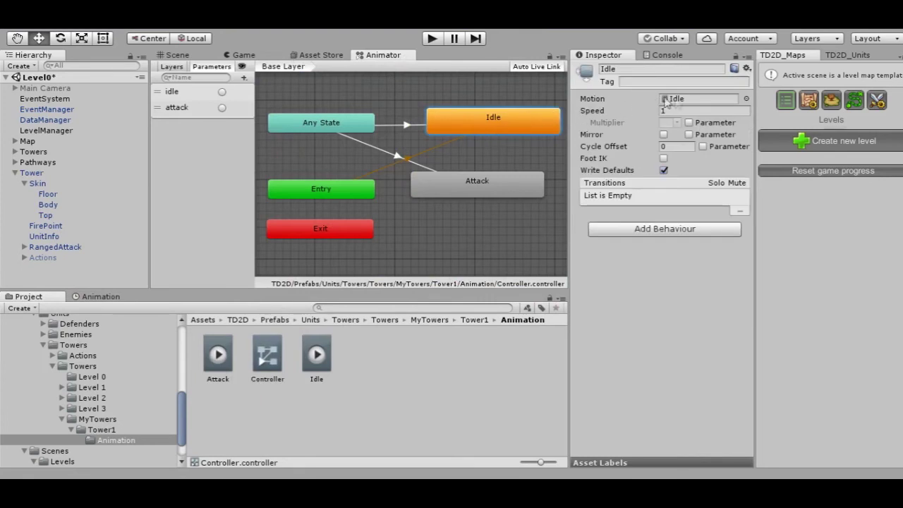
pyautogui.click(516, 182)
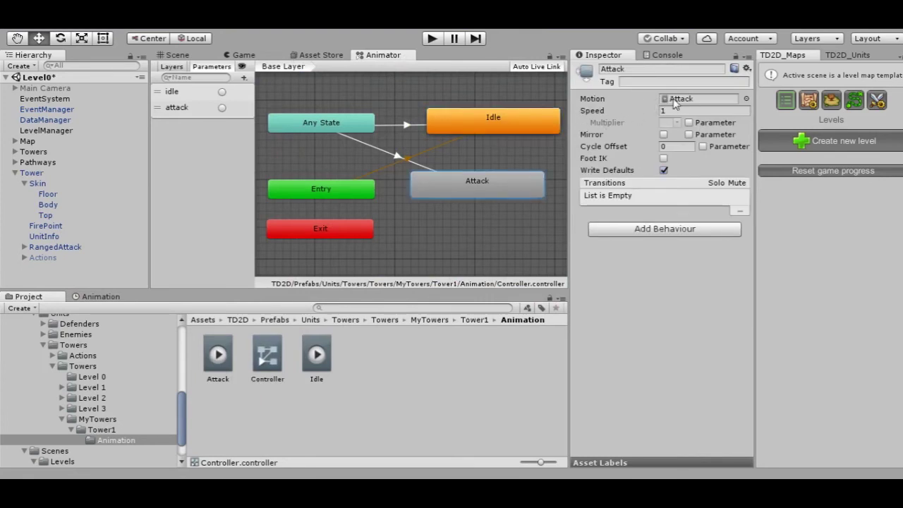
pyautogui.click(64, 174)
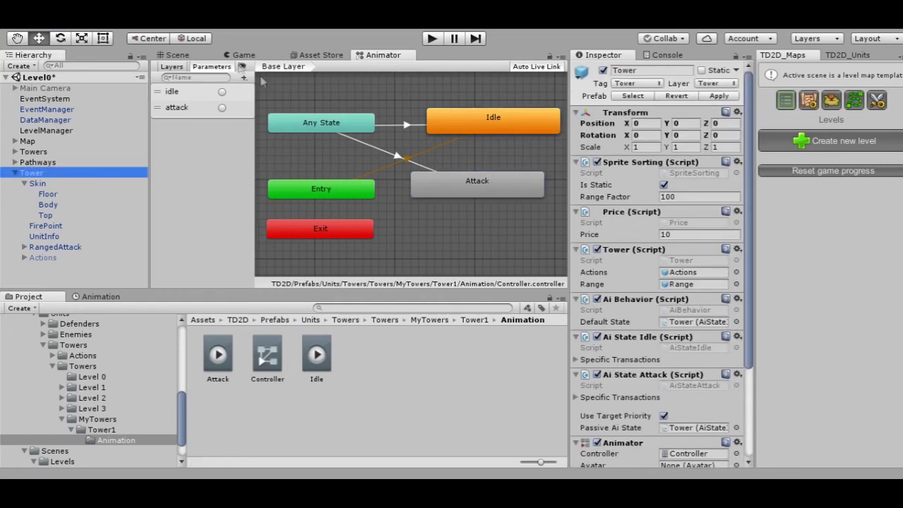
pyautogui.doubleClick(34, 174)
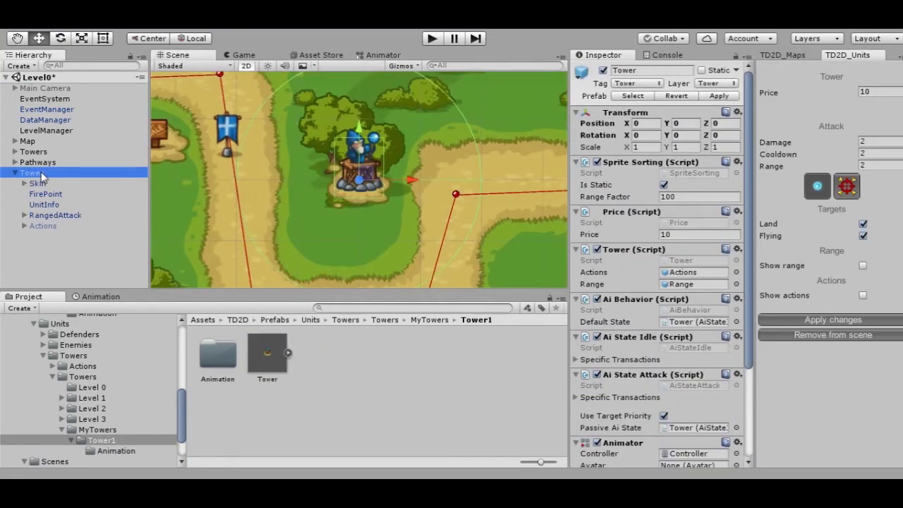
# Step: Turn off Loop Time on the Attack clip so it plays once
pyautogui.click(122, 450)
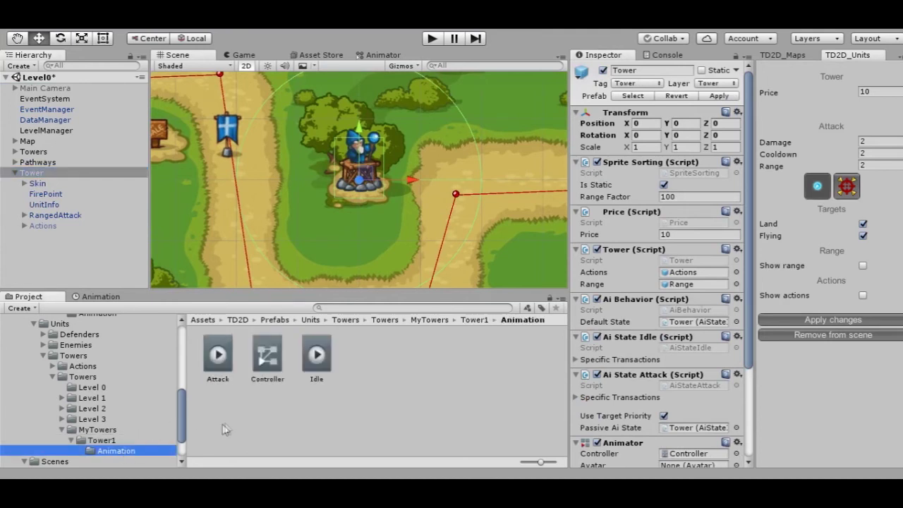
pyautogui.click(222, 357)
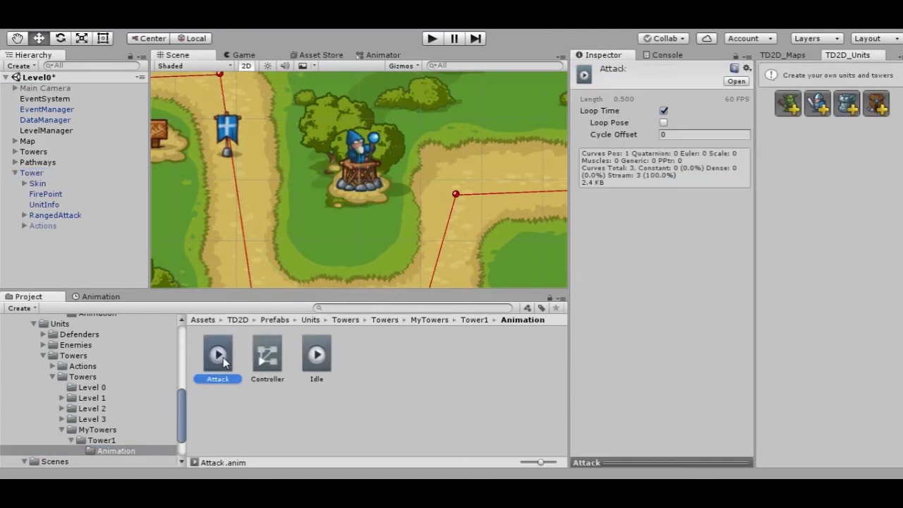
pyautogui.click(664, 111)
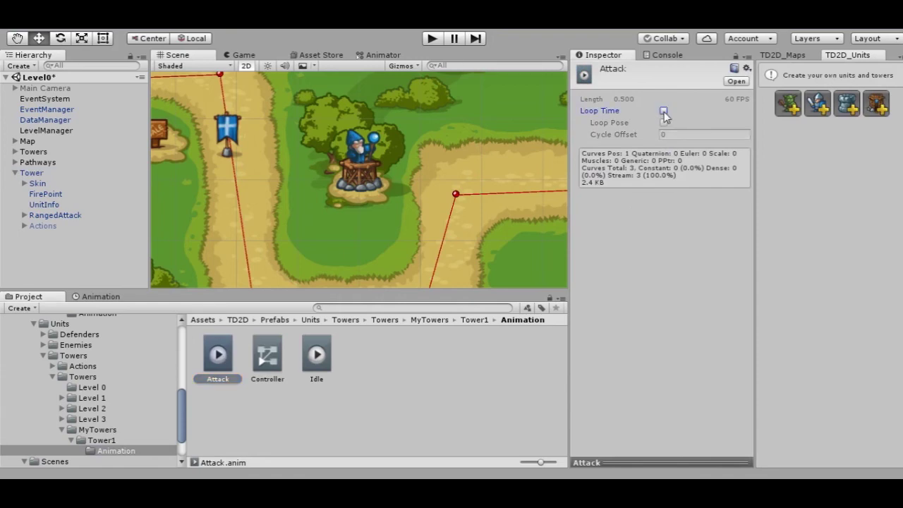
# Step: Apply the Tower's changes to its prefab, remove it from the scene, and enter play mode
pyautogui.click(84, 172)
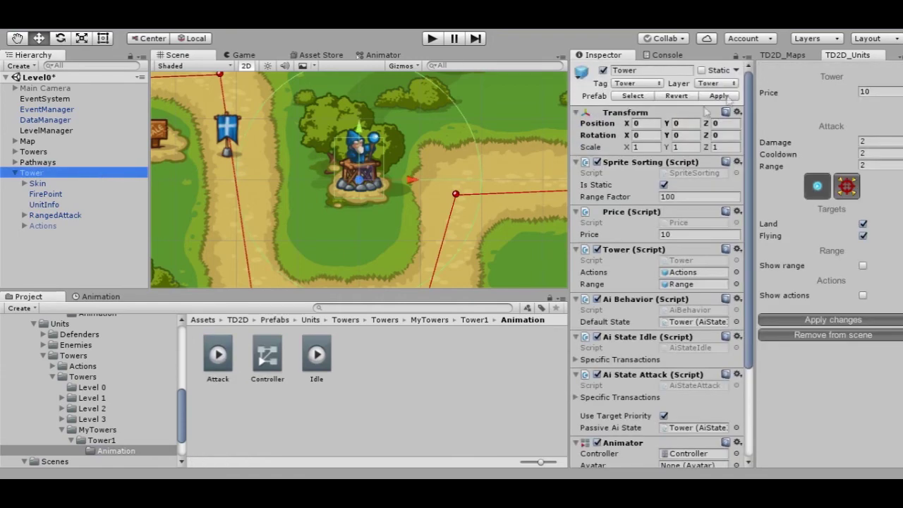
pyautogui.click(826, 319)
pyautogui.click(819, 335)
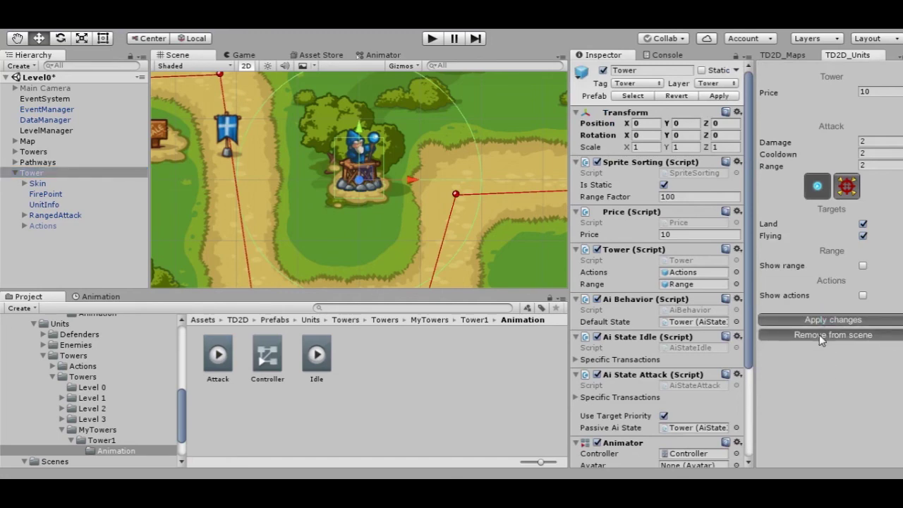
pyautogui.click(431, 38)
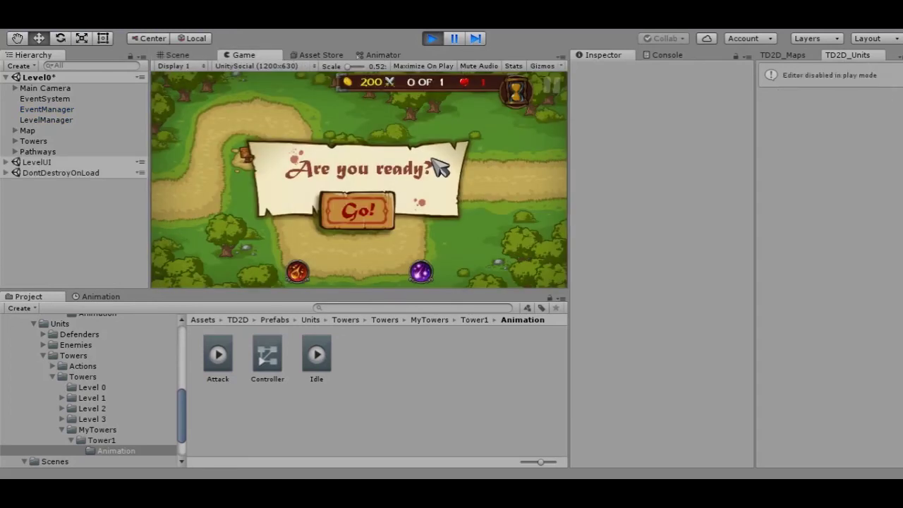
# Step: Start the wave and build the wizard tower on the building place for 10 gold, leaving 190
pyautogui.click(374, 208)
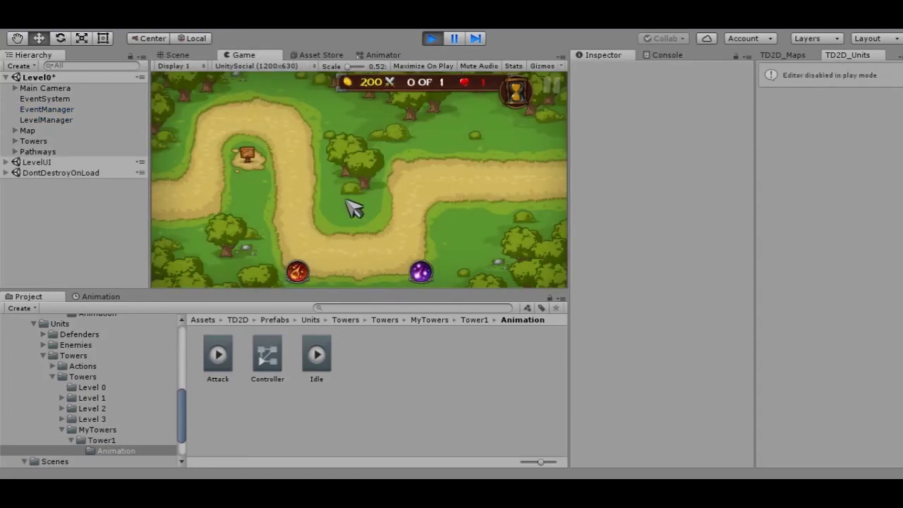
pyautogui.click(260, 168)
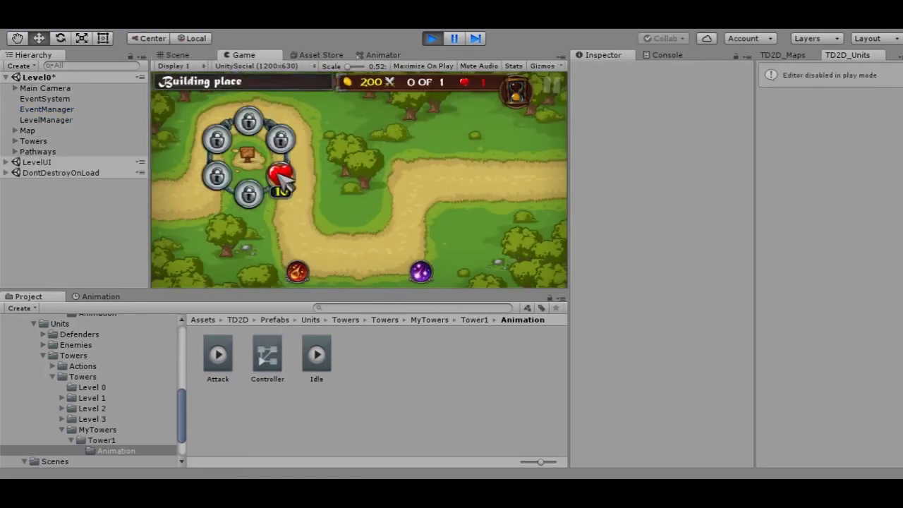
pyautogui.click(281, 175)
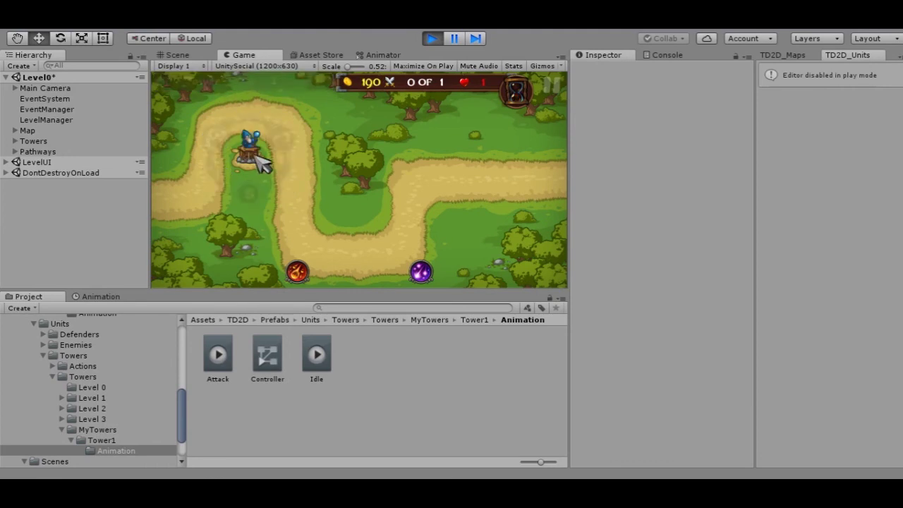
pyautogui.click(261, 161)
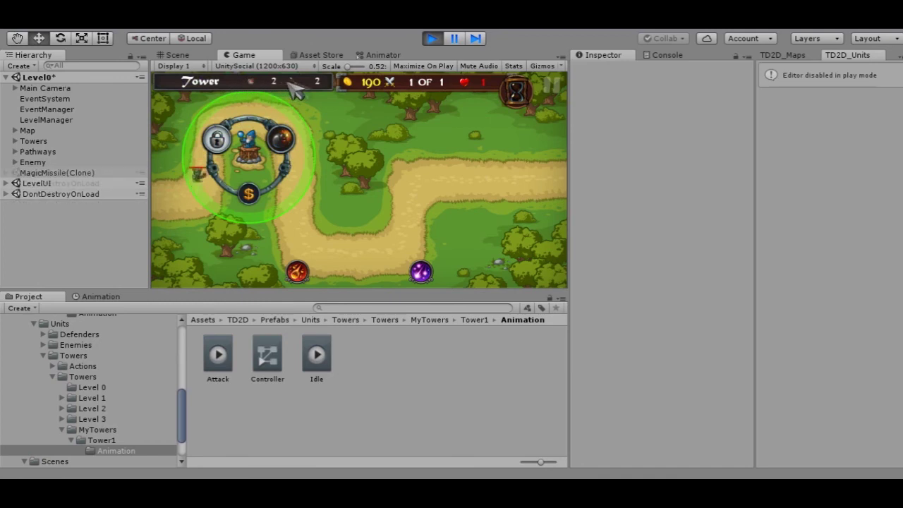
pyautogui.click(285, 144)
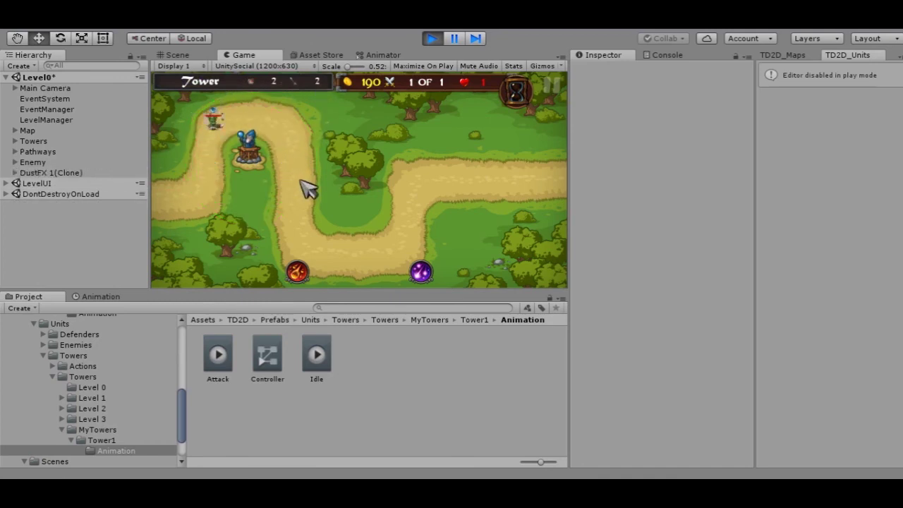